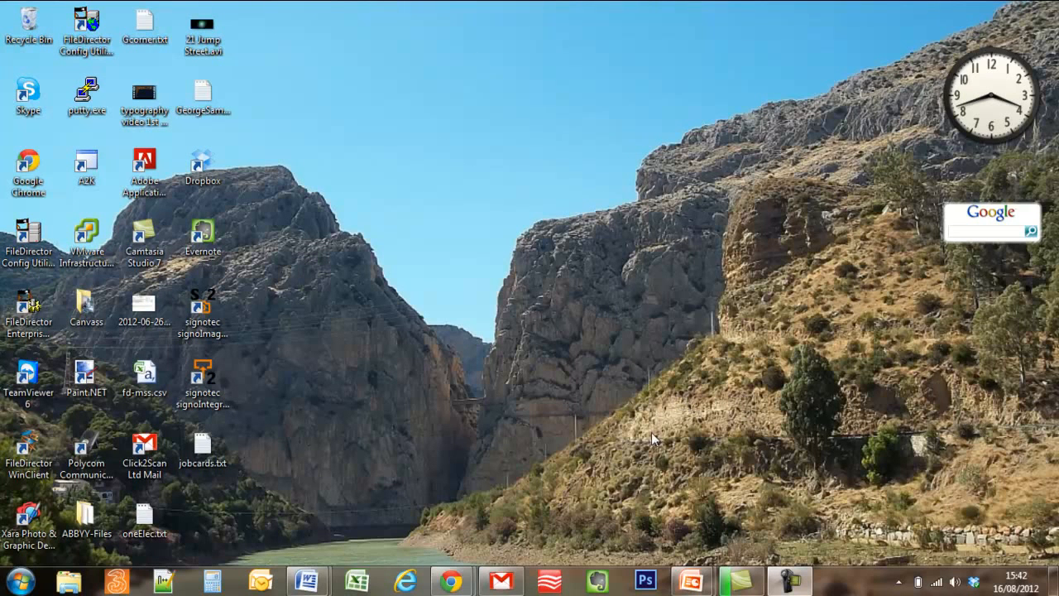
Download the WinClient installer, setup (1).exe, from the FileDirector installation page.
{"action": "mouse_move", "coordinate": [460, 580]}
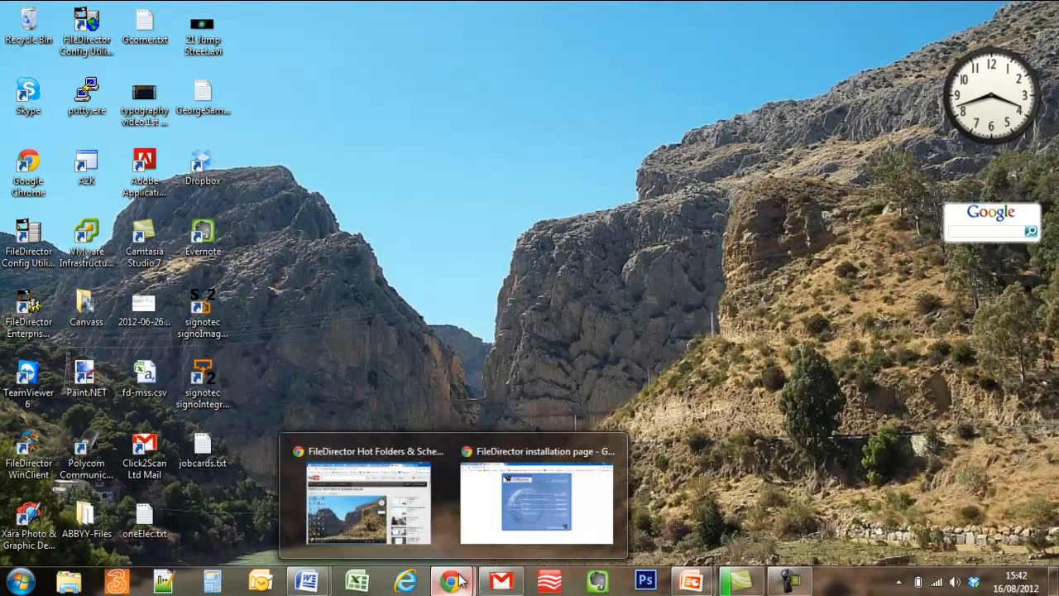
{"action": "left_click", "coordinate": [545, 508]}
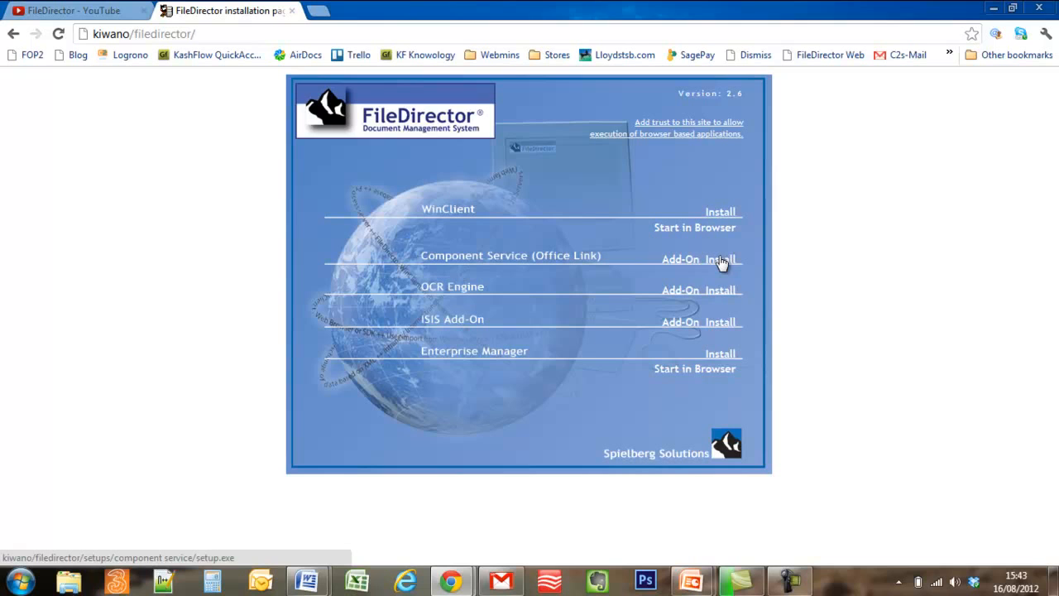
{"action": "left_click", "coordinate": [720, 213]}
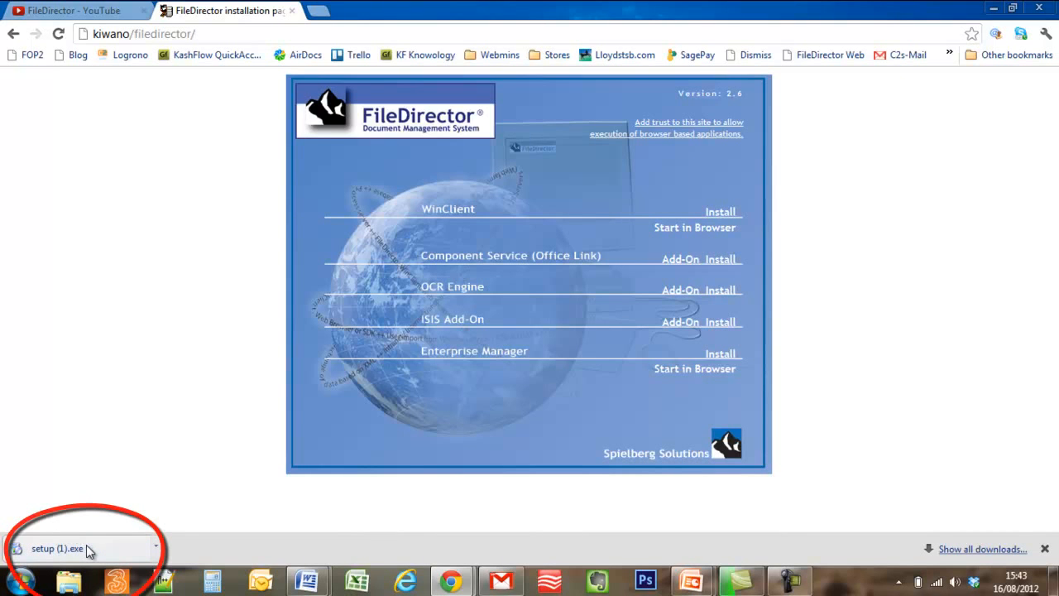
Run setup (1).exe and allow it past both security warnings.
{"action": "left_click", "coordinate": [86, 544]}
{"action": "left_click", "coordinate": [552, 303]}
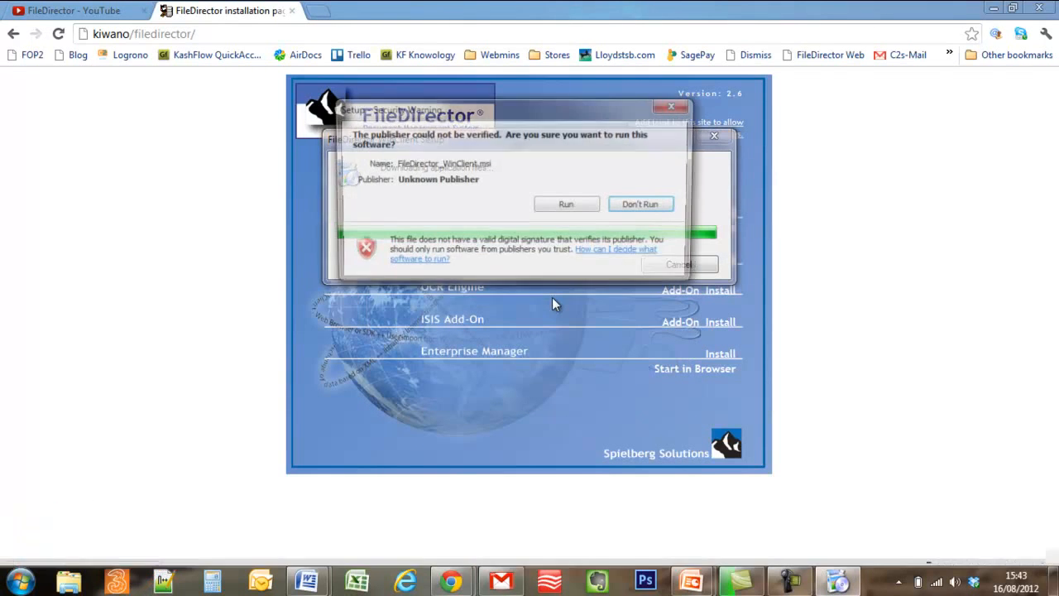
{"action": "left_click", "coordinate": [577, 204]}
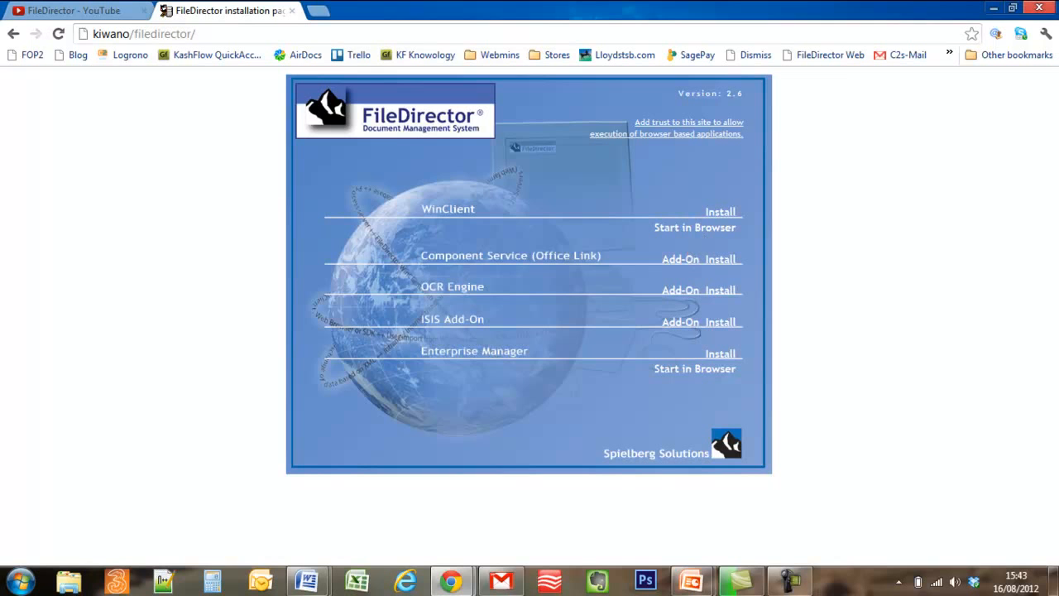
Launch Remote Desktop Connection and log in to 10.0.0.150 with the Administrator password.
{"action": "left_click", "coordinate": [993, 7]}
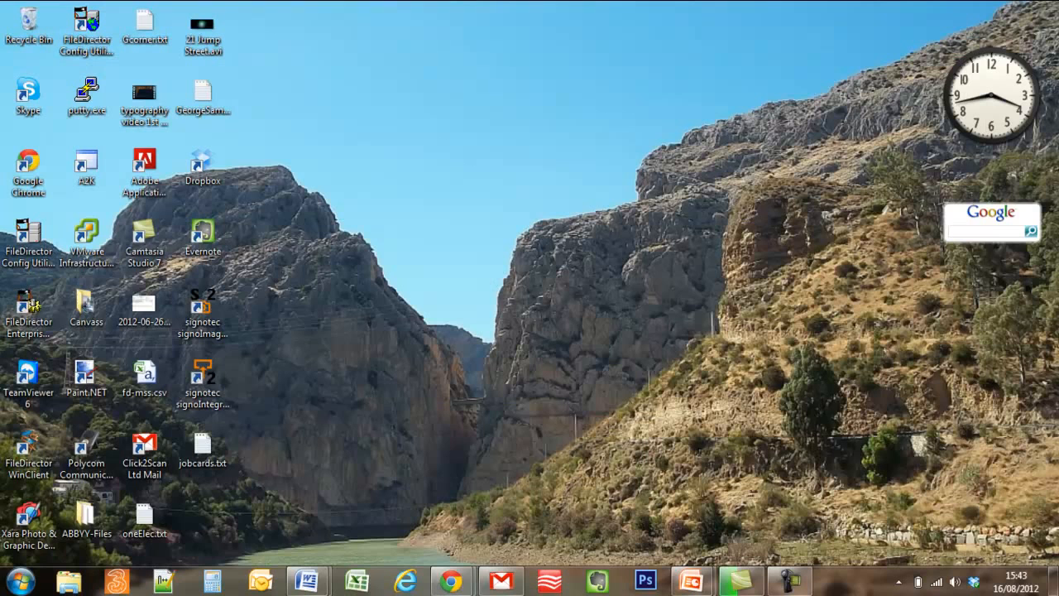
{"action": "left_click", "coordinate": [33, 582]}
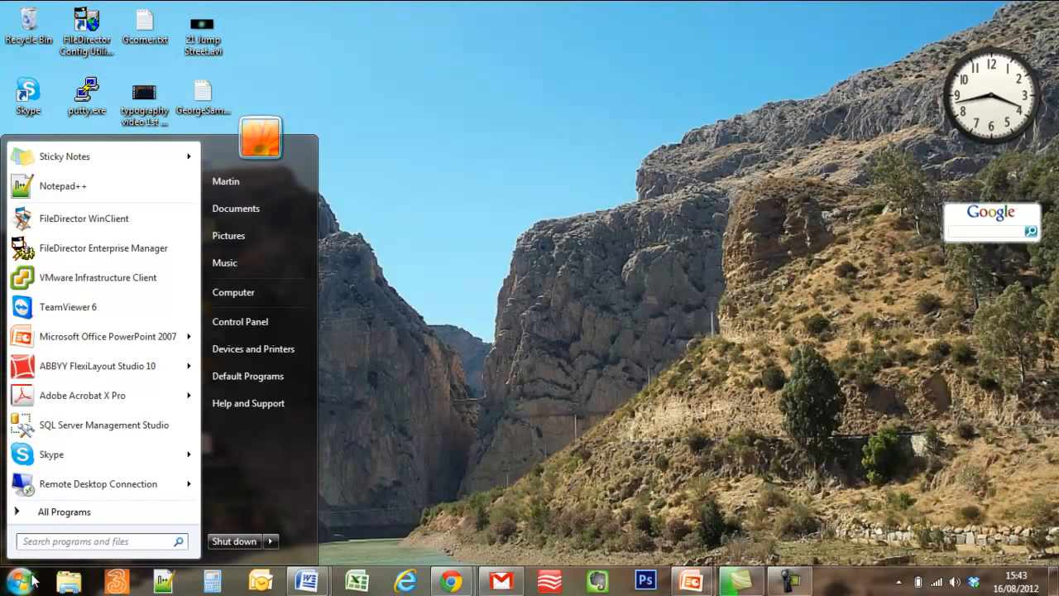
{"action": "left_click", "coordinate": [67, 484]}
{"action": "left_click", "coordinate": [572, 277]}
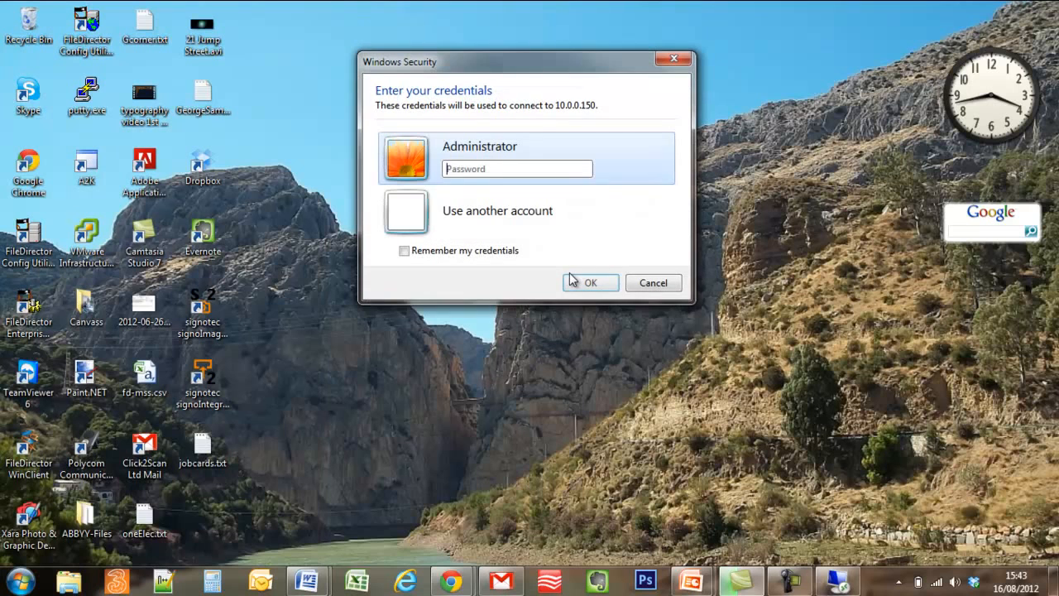
{"action": "type", "text": "password1"}
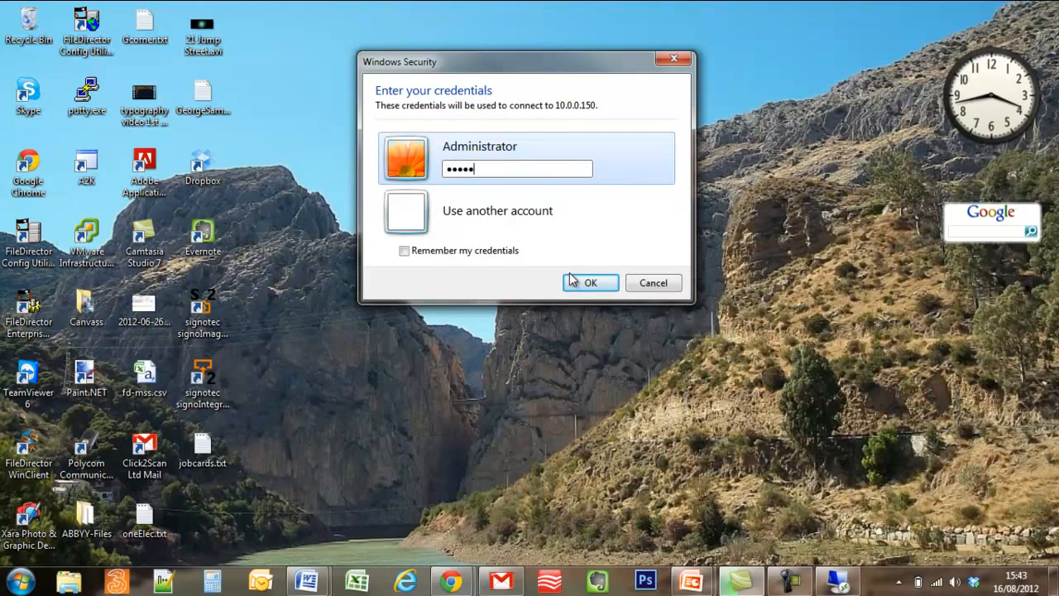
{"action": "left_click", "coordinate": [569, 274]}
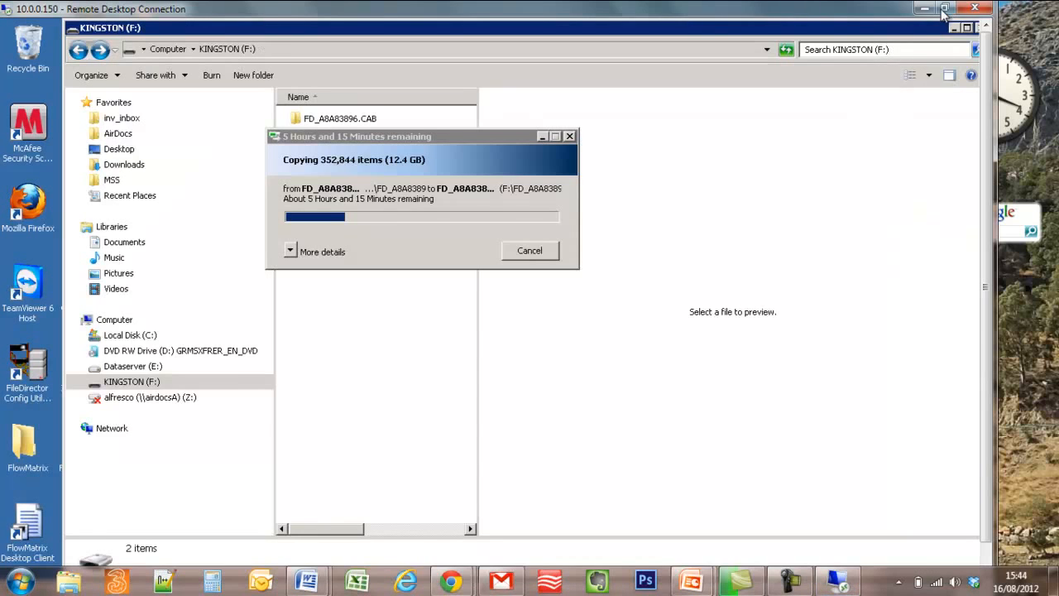
Clear the remote desktop of the KINGSTON, CAB folder, Format and Inbox-invoices windows.
{"action": "left_click", "coordinate": [943, 10]}
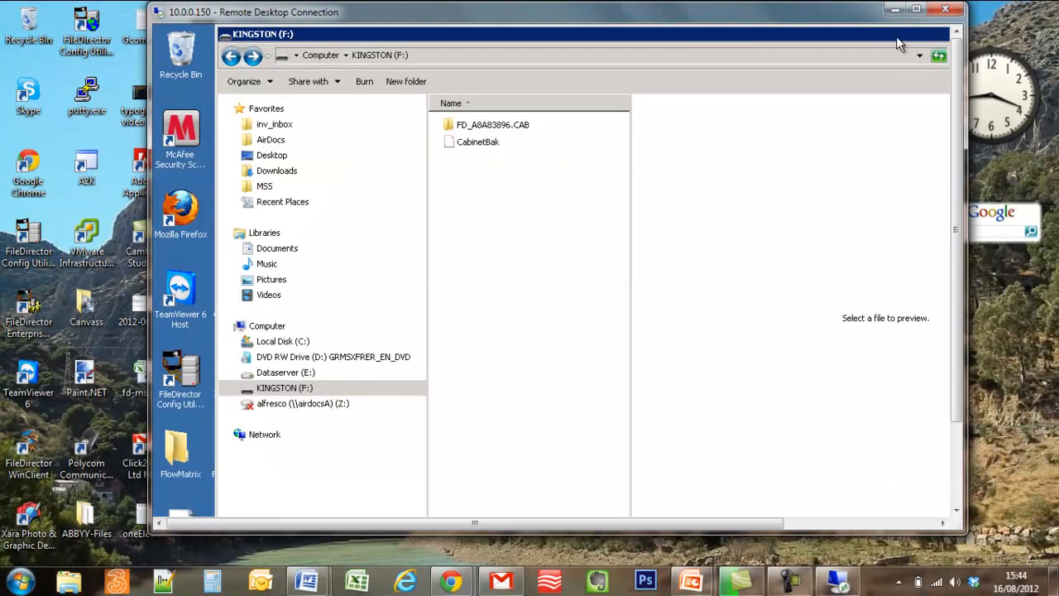
{"action": "double_click", "coordinate": [907, 36]}
{"action": "left_click", "coordinate": [916, 9]}
{"action": "left_click", "coordinate": [908, 29]}
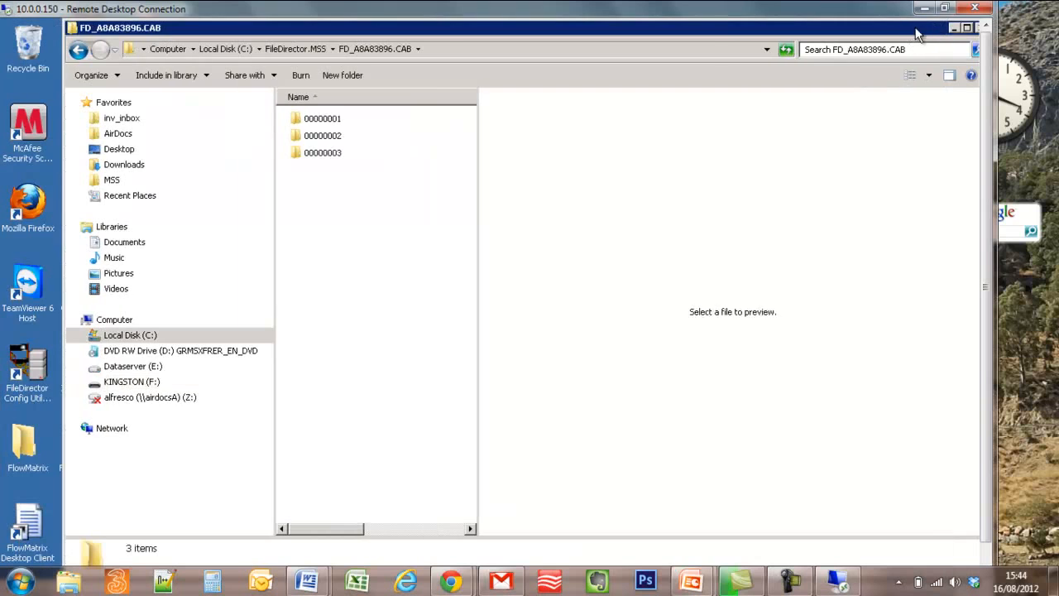
{"action": "left_click", "coordinate": [952, 29]}
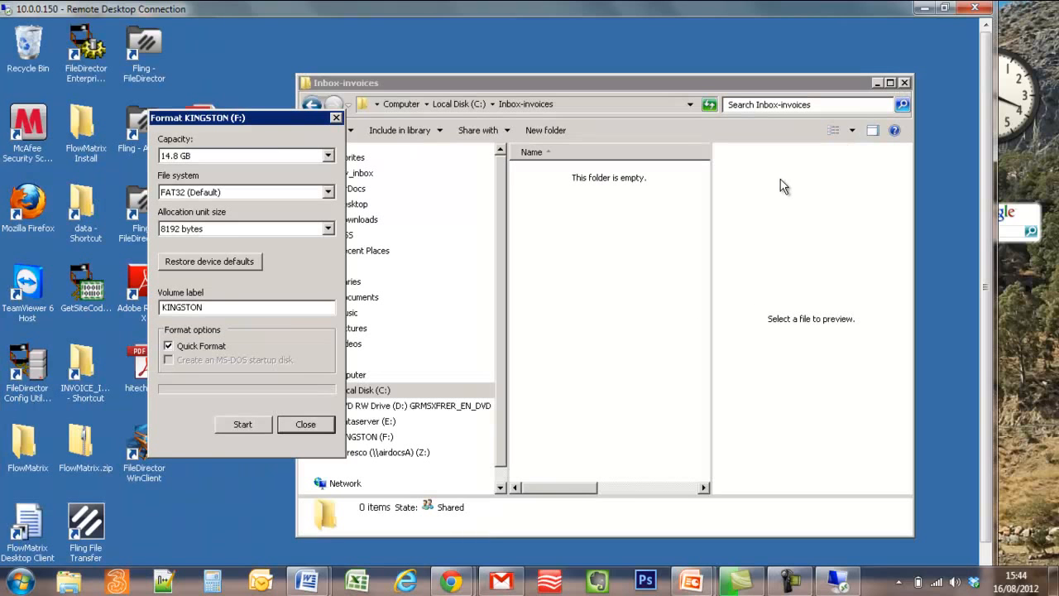
{"action": "left_click", "coordinate": [306, 425]}
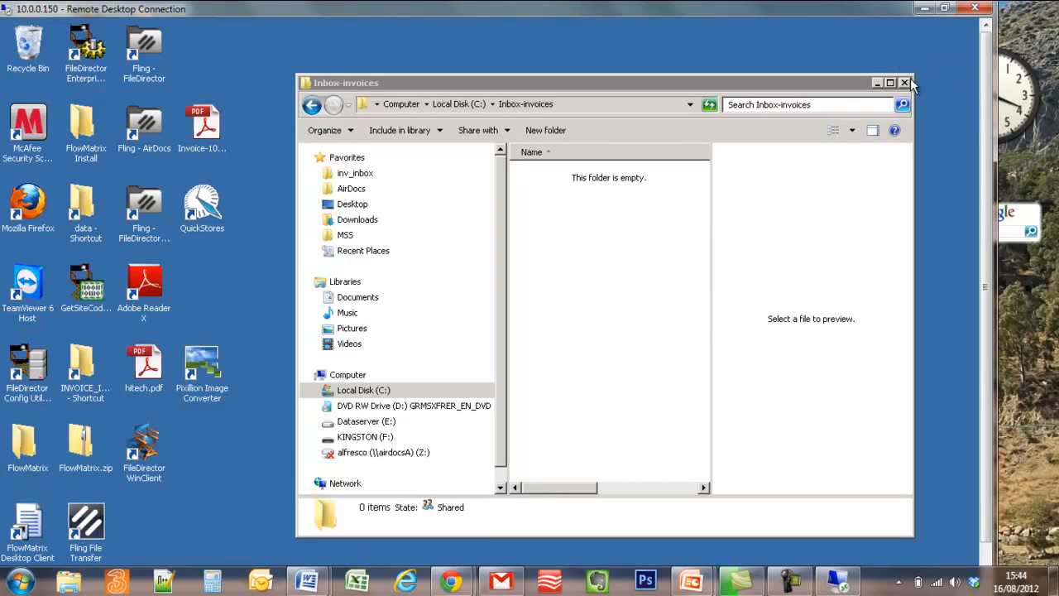
{"action": "left_click", "coordinate": [905, 83]}
{"action": "left_click_drag", "start_coordinate": [985, 142], "coordinate": [992, 219]}
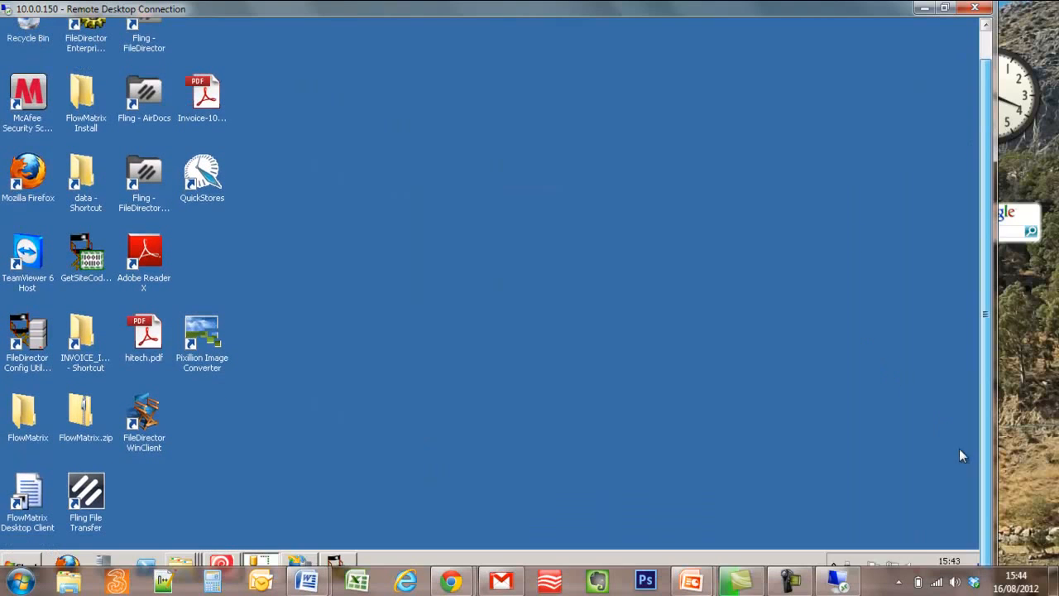
Open Server Manager through Manage on the Computer entry in the Start menu.
{"action": "left_click", "coordinate": [29, 565]}
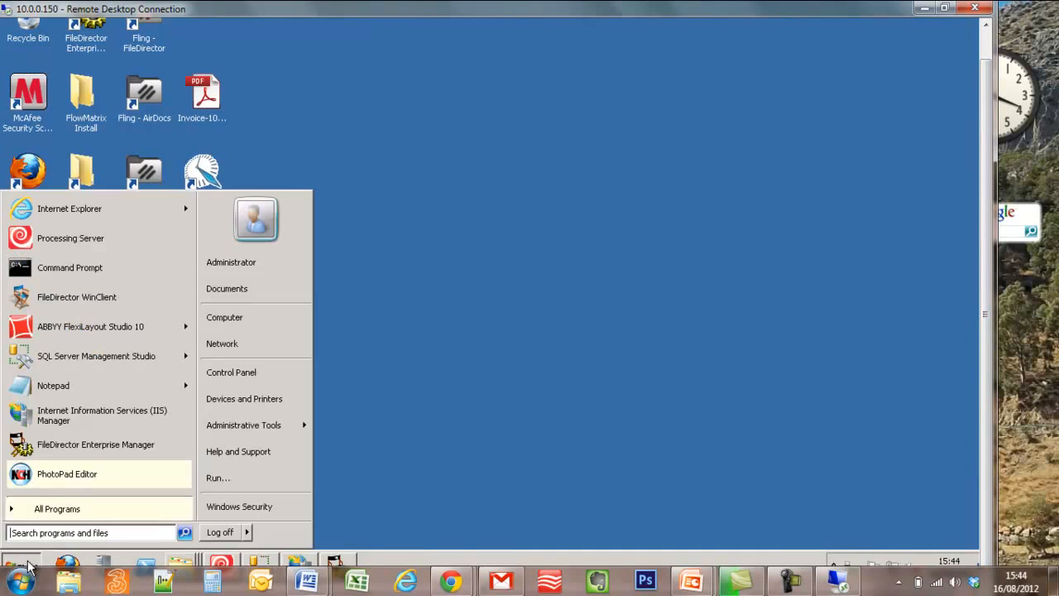
{"action": "left_click", "coordinate": [129, 513]}
{"action": "mouse_move", "coordinate": [302, 426]}
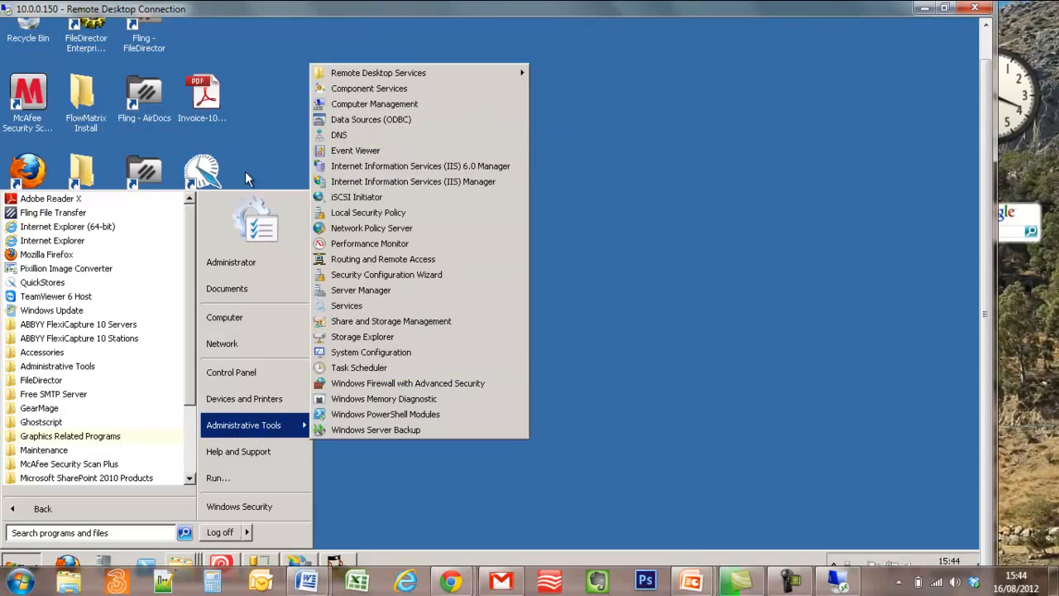
{"action": "right_click", "coordinate": [232, 315]}
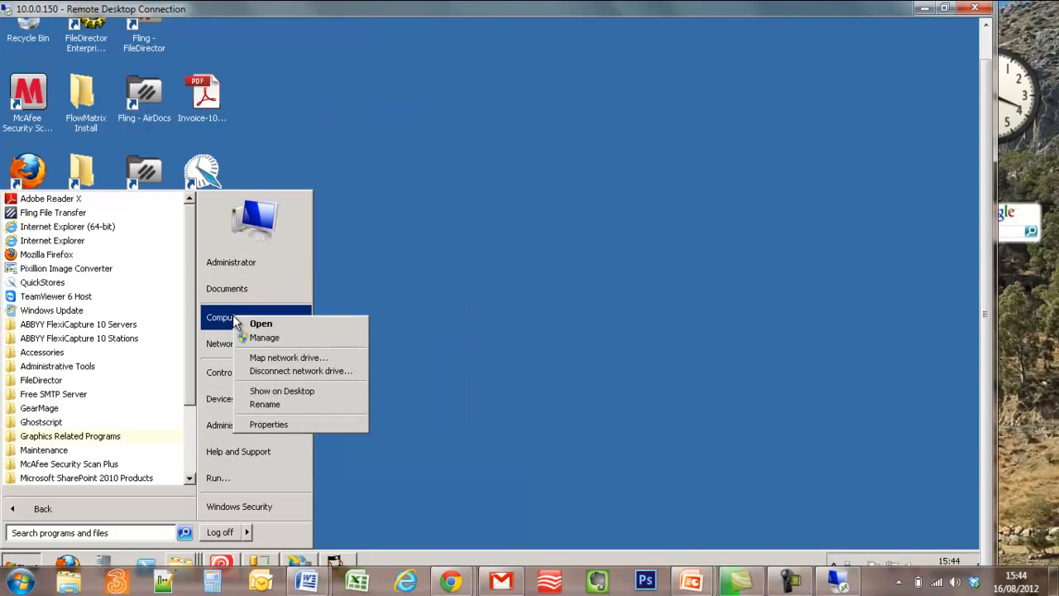
{"action": "left_click", "coordinate": [291, 337]}
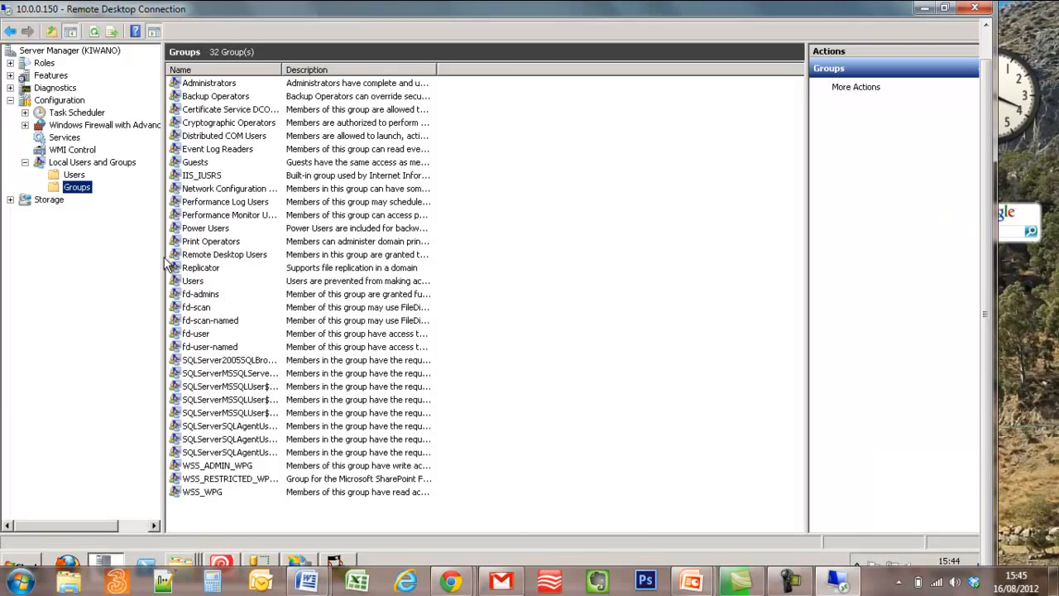
Widen the Name column and pick out the fd-user, fd-scan and fd-admins groups.
{"action": "left_click_drag", "start_coordinate": [282, 70], "coordinate": [359, 70]}
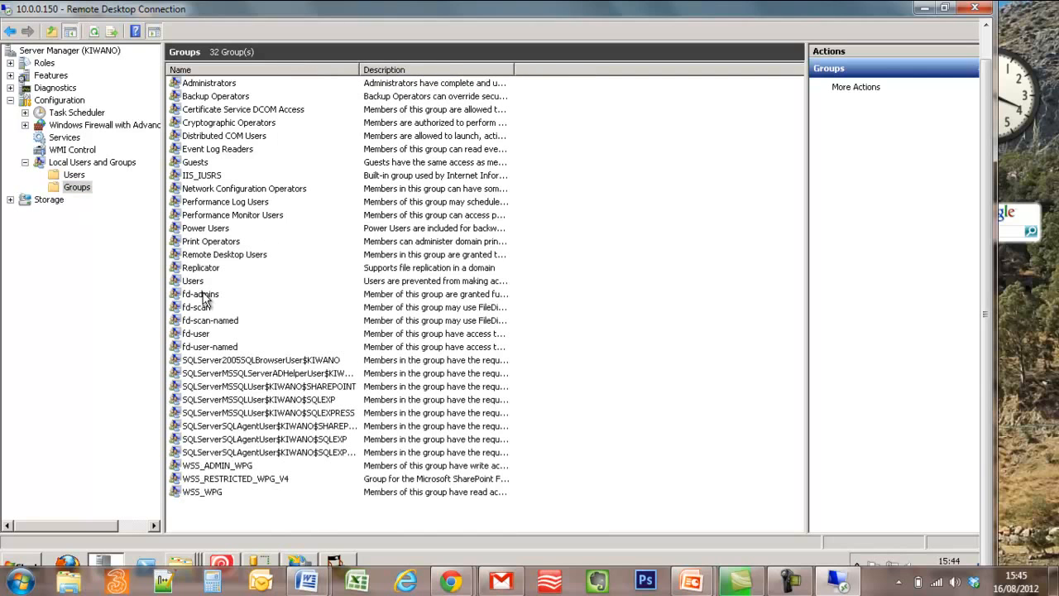
{"action": "left_click", "coordinate": [202, 335]}
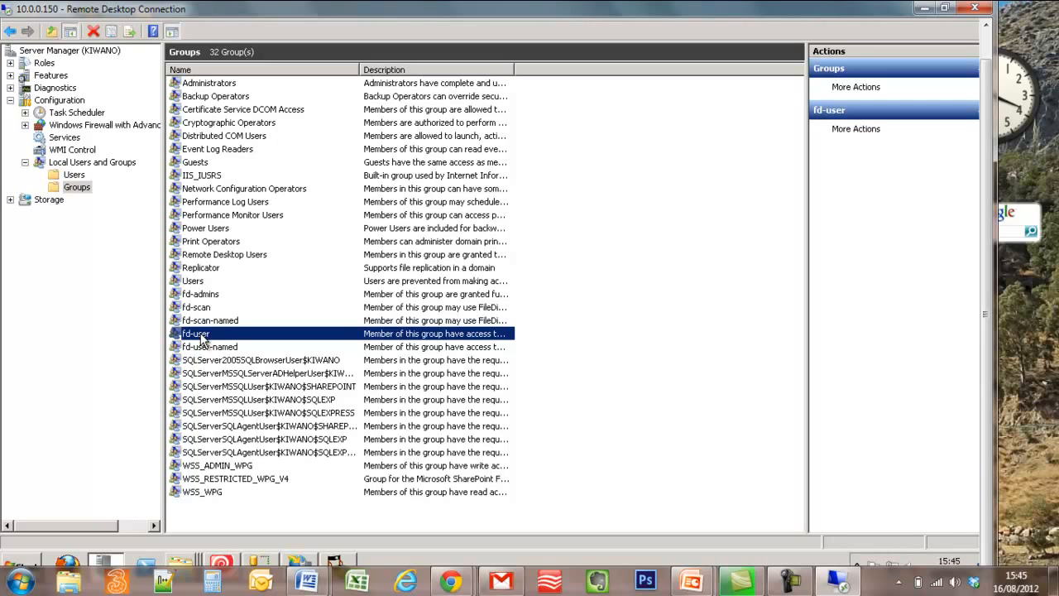
{"action": "left_click", "coordinate": [202, 309]}
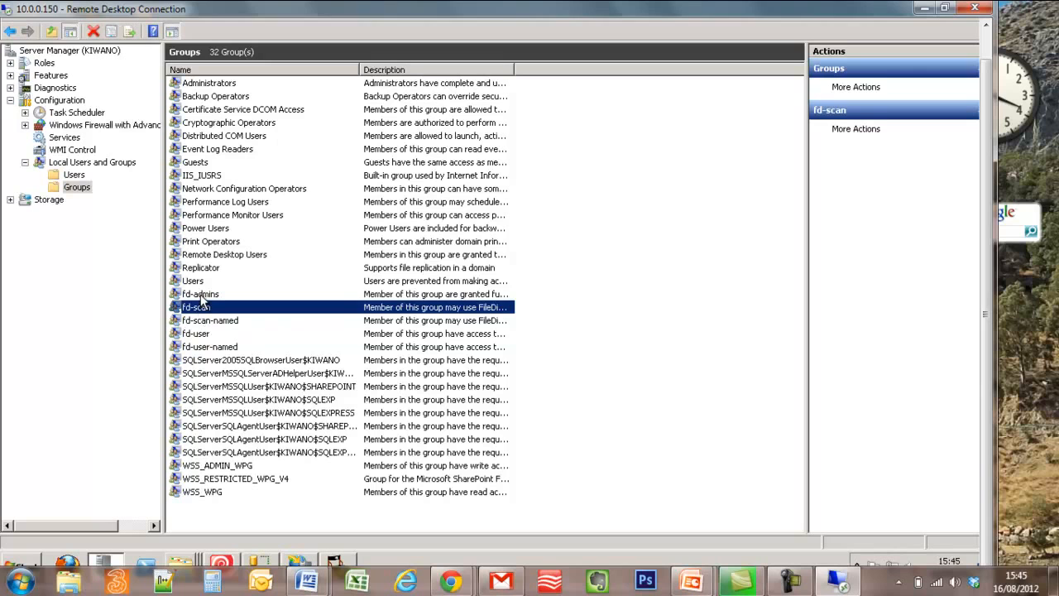
{"action": "left_click", "coordinate": [203, 296]}
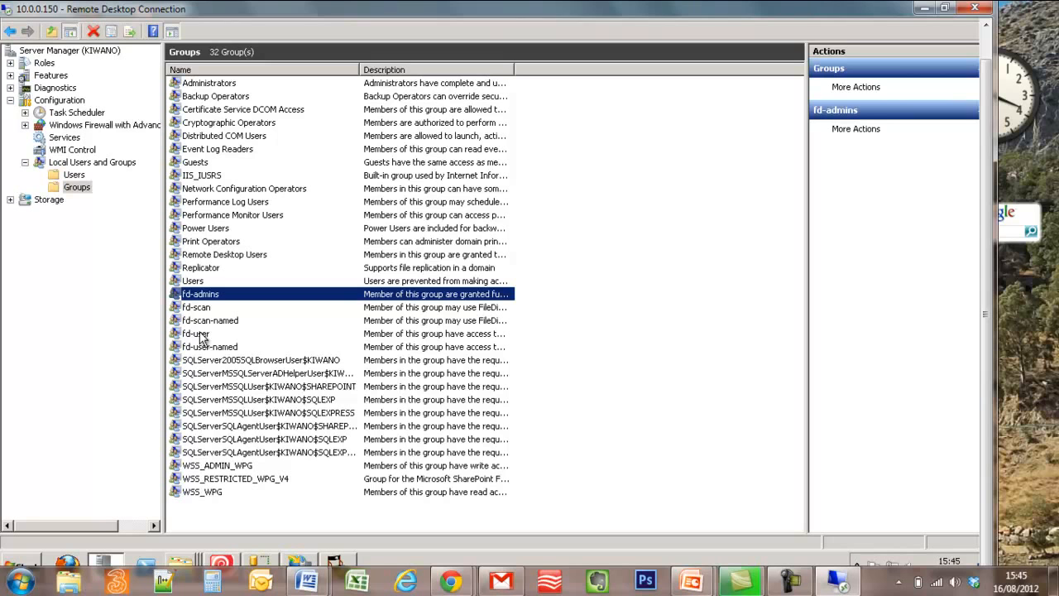
Review the fd-user and fd-admins group properties, then reopen fd-user's properties.
{"action": "double_click", "coordinate": [201, 335]}
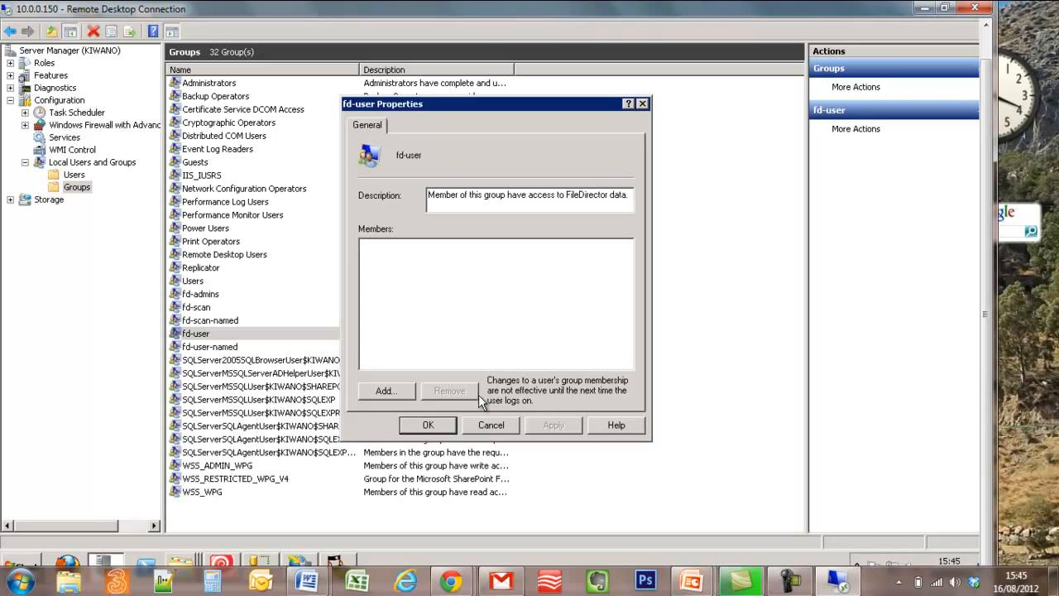
{"action": "left_click", "coordinate": [491, 424]}
{"action": "double_click", "coordinate": [203, 293]}
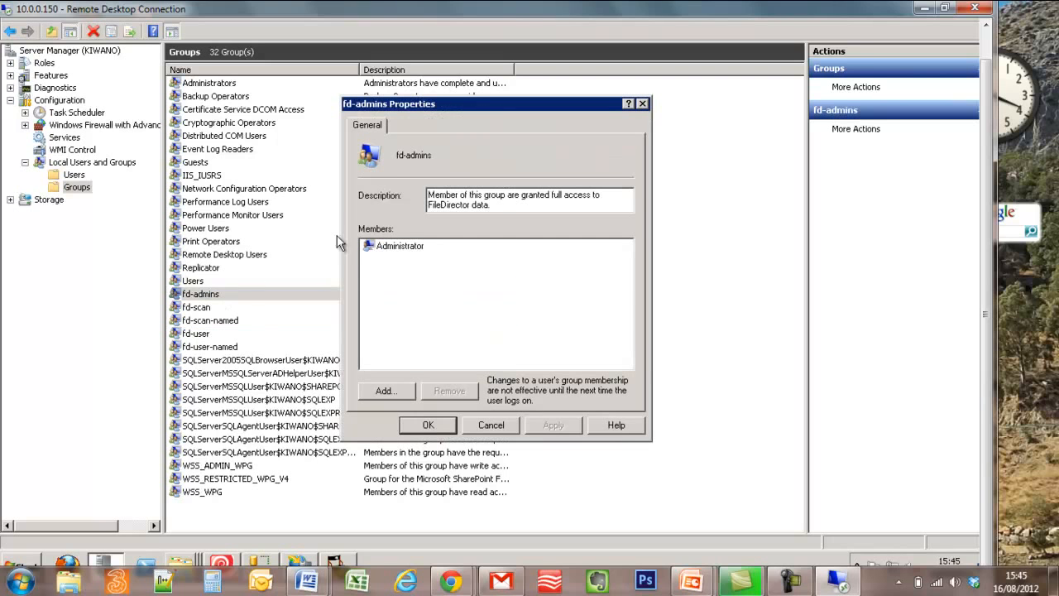
{"action": "left_click", "coordinate": [489, 425]}
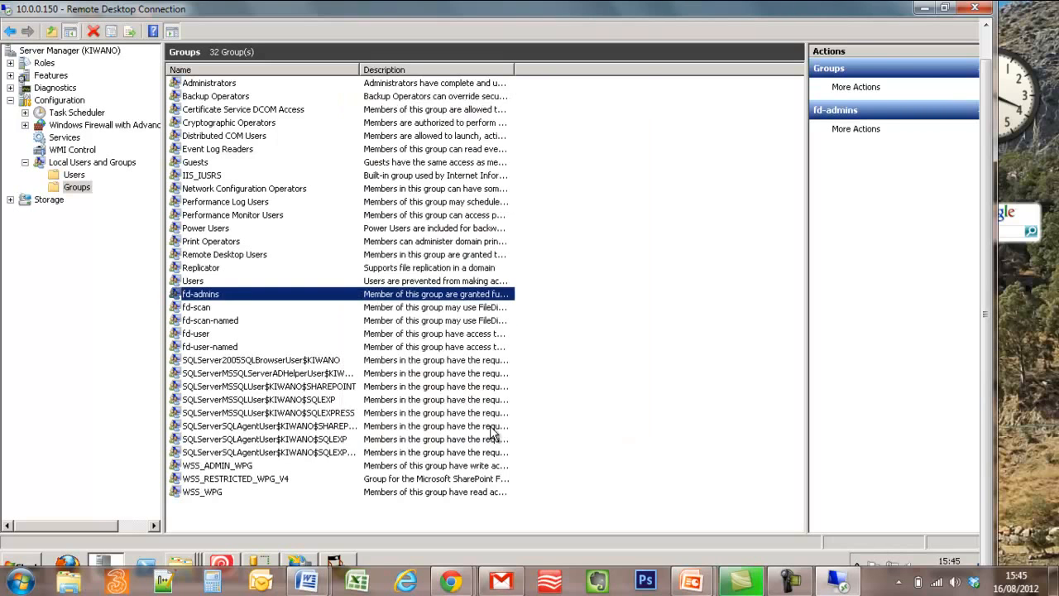
{"action": "left_click", "coordinate": [207, 335]}
{"action": "double_click", "coordinate": [206, 338]}
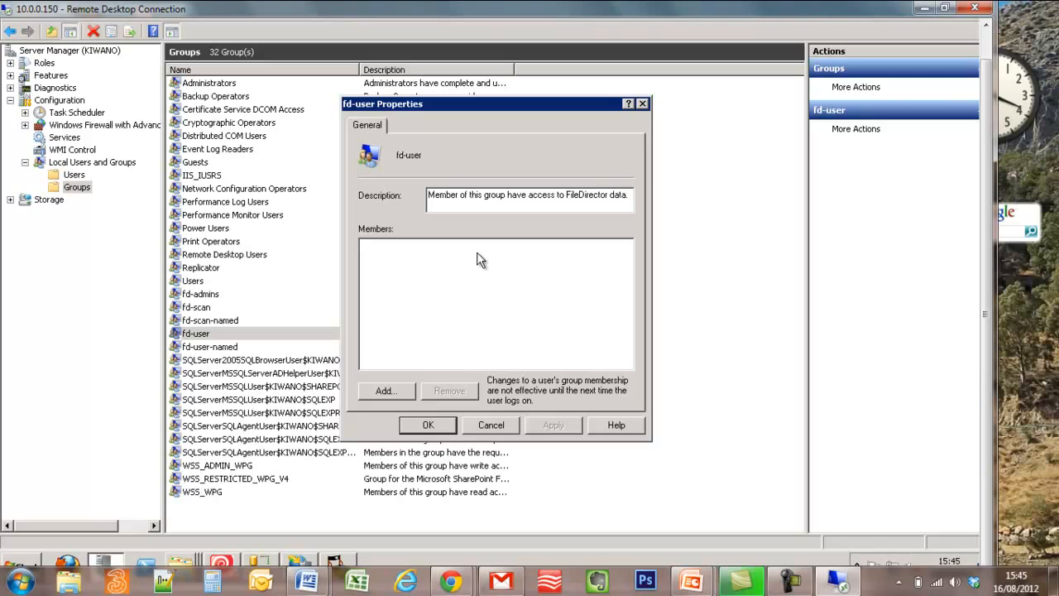
Find the new user account via Advanced search, add it to fd-user, and save.
{"action": "left_click", "coordinate": [387, 394]}
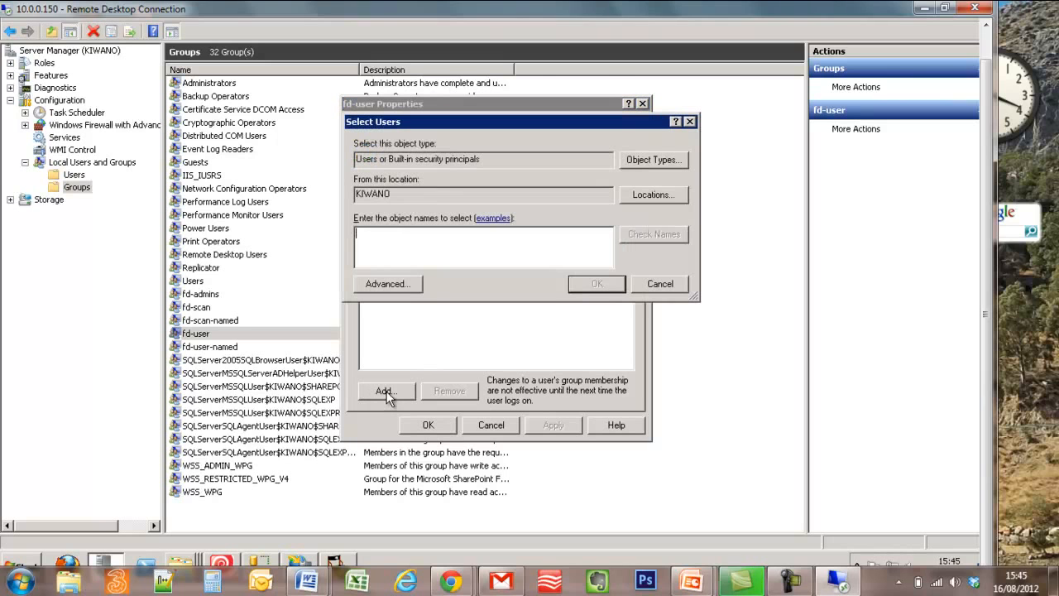
{"action": "left_click", "coordinate": [401, 285]}
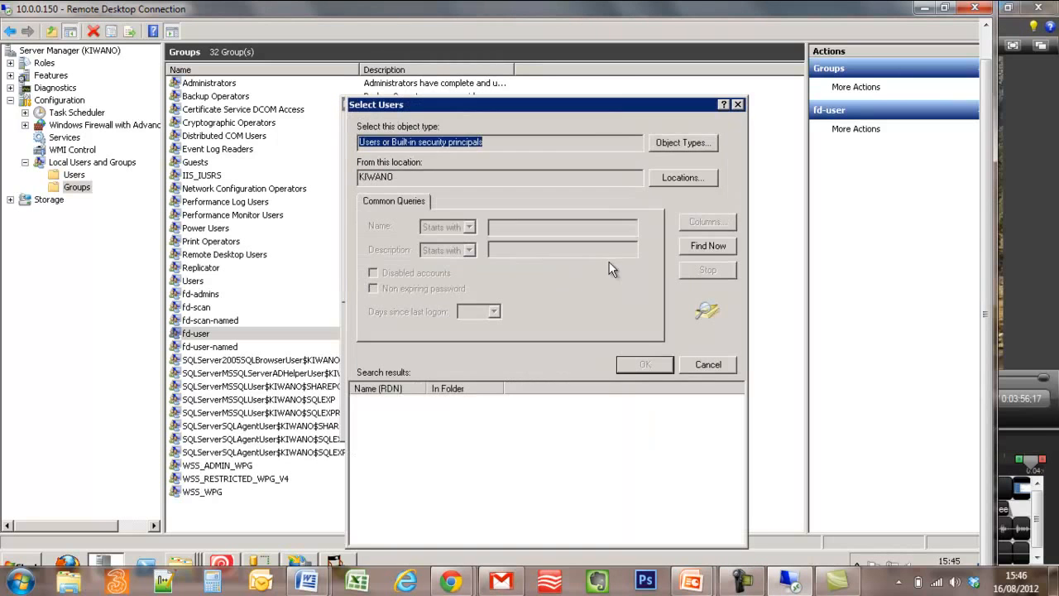
{"action": "left_click", "coordinate": [681, 248]}
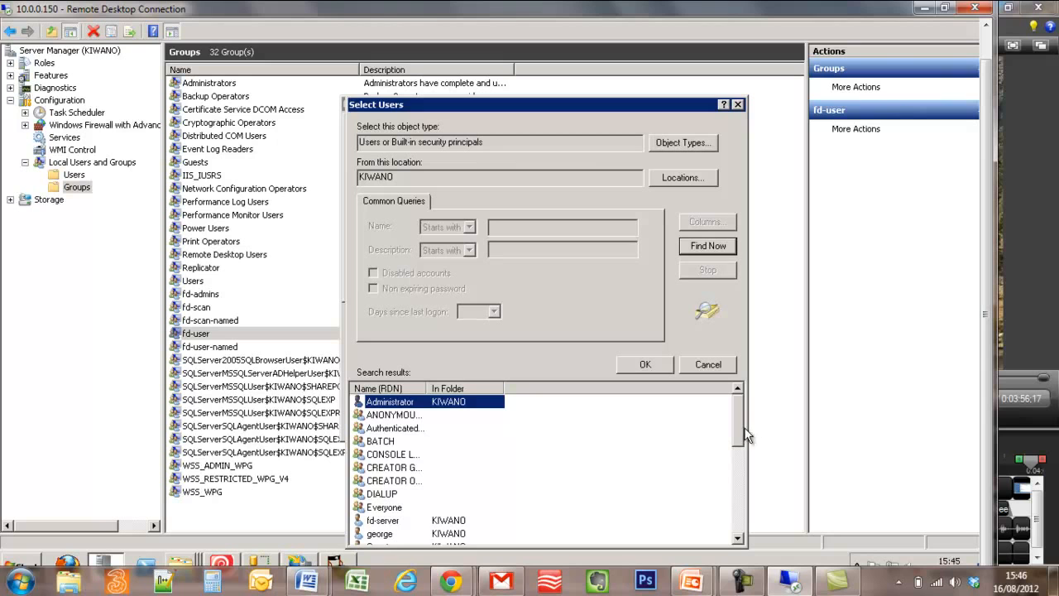
{"action": "left_click_drag", "start_coordinate": [740, 437], "coordinate": [738, 458]}
{"action": "left_click", "coordinate": [377, 470]}
{"action": "double_click", "coordinate": [376, 470]}
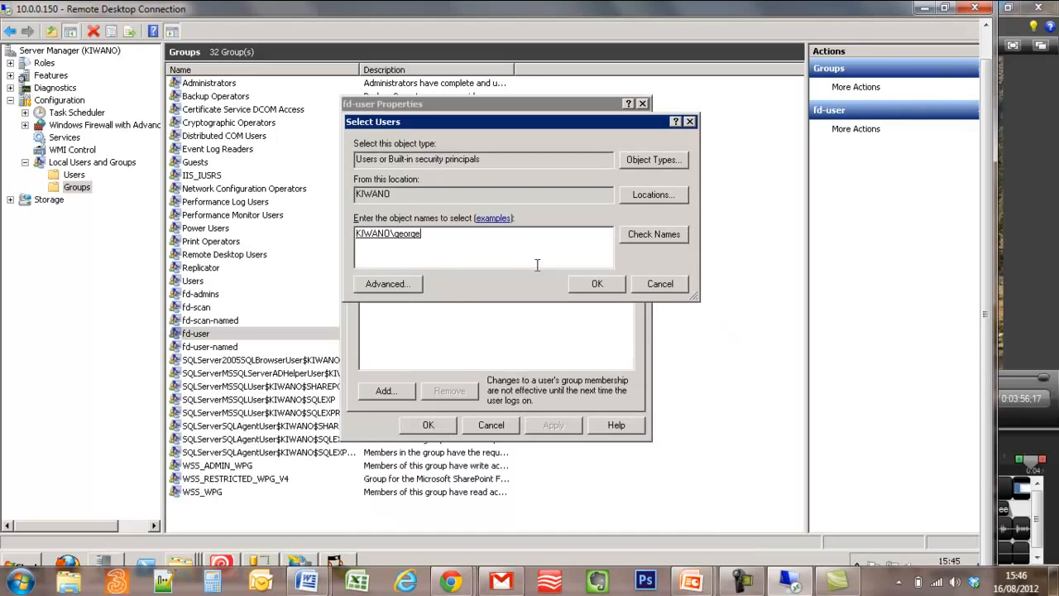
{"action": "left_click", "coordinate": [601, 288]}
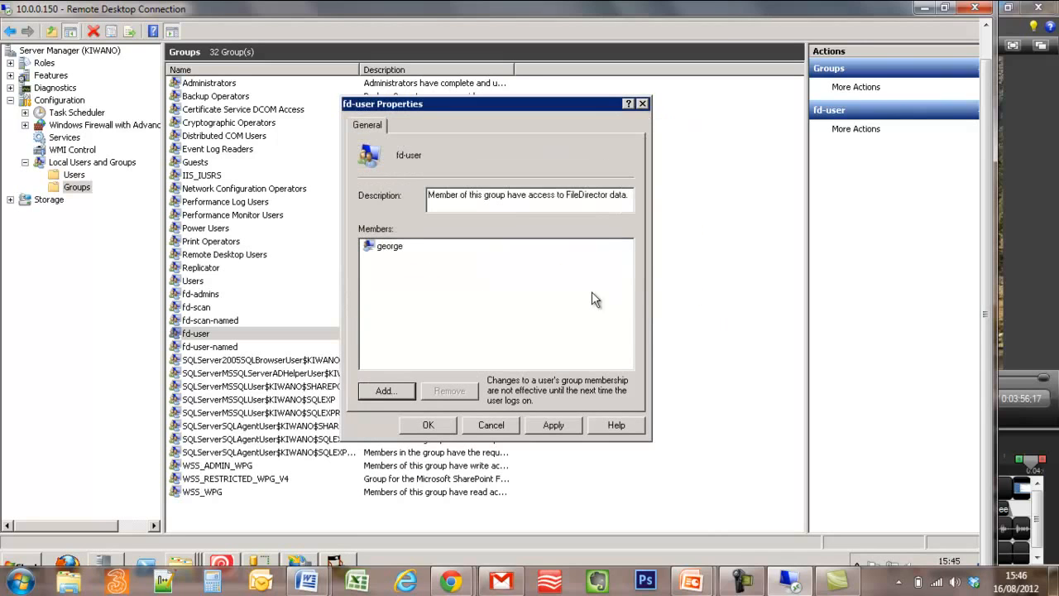
{"action": "left_click", "coordinate": [429, 425]}
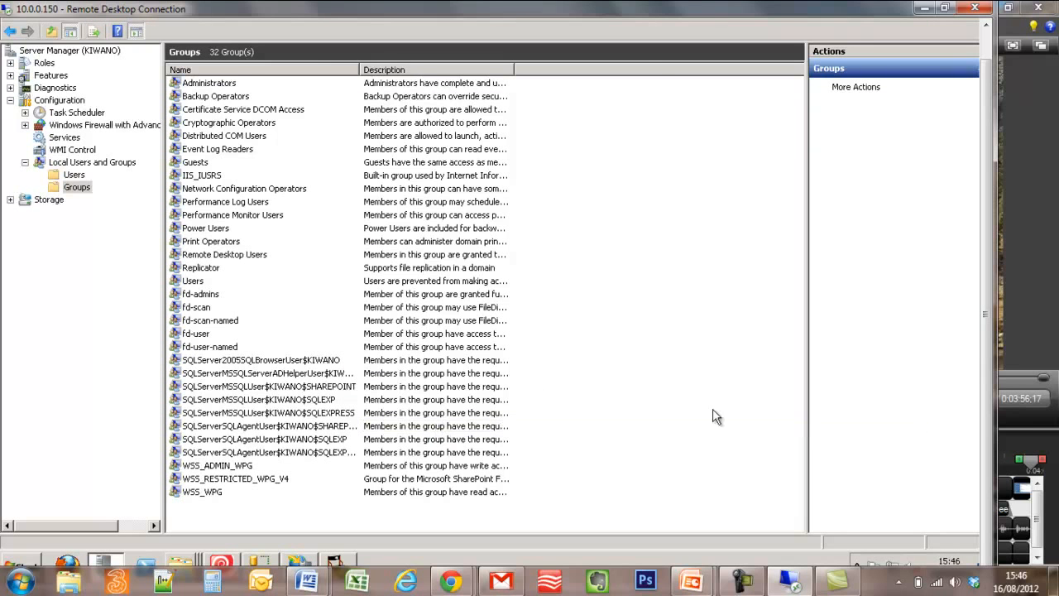
{"action": "left_click", "coordinate": [925, 8]}
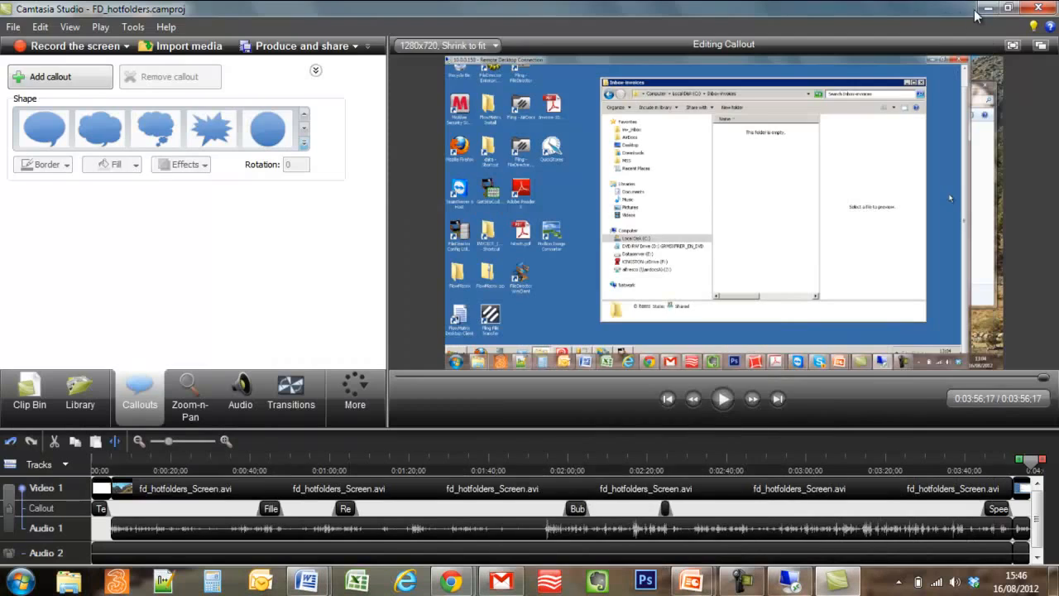
Clear the desktop and launch FileDirector Enterprise Manager from its shortcut.
{"action": "left_click", "coordinate": [988, 11]}
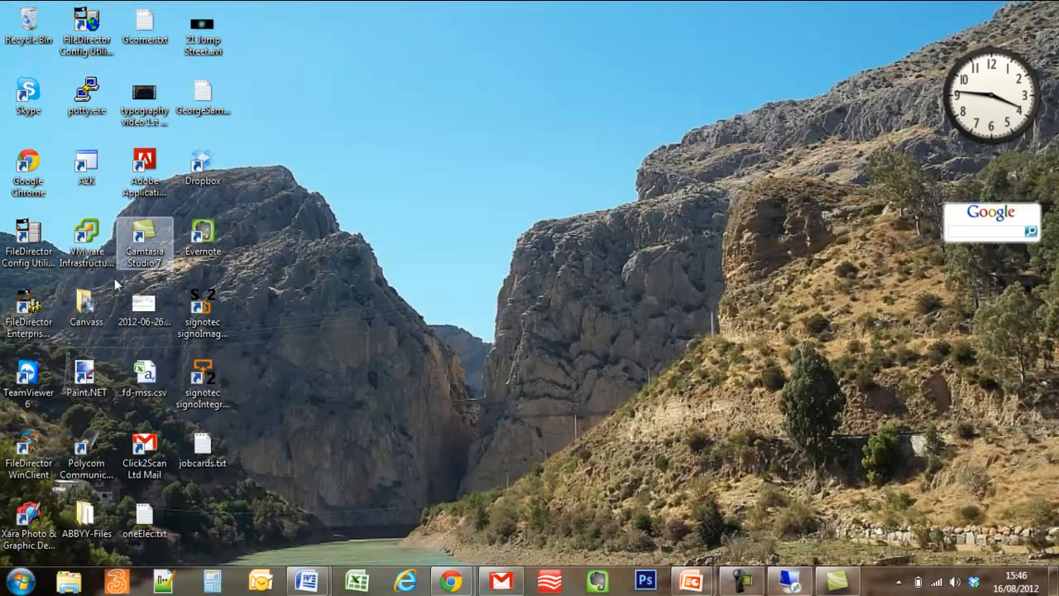
{"action": "double_click", "coordinate": [29, 307]}
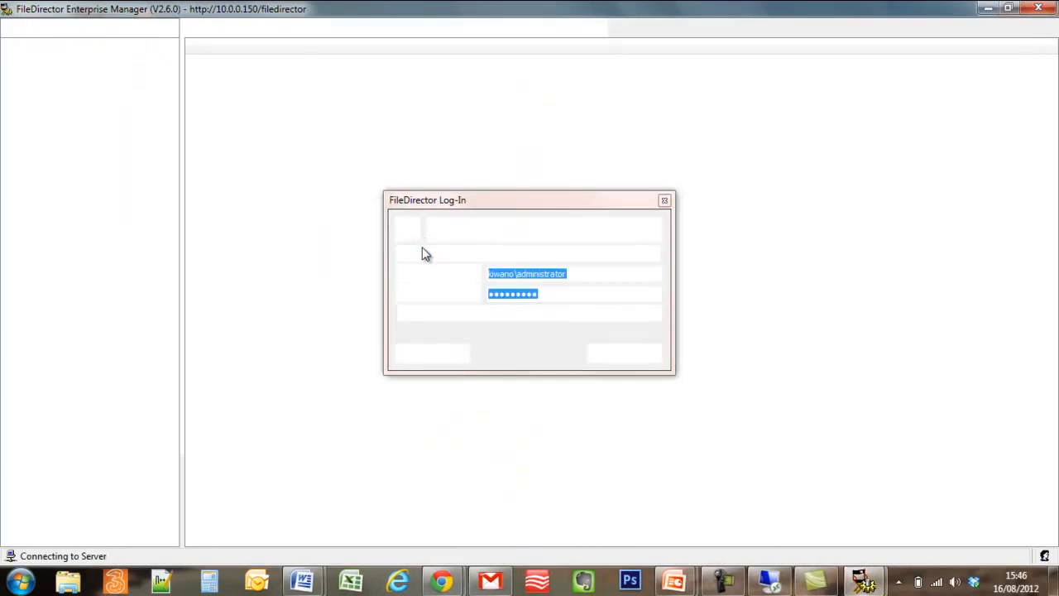
Log in and start the OS account import task from the Scheduler.
{"action": "left_click", "coordinate": [427, 351]}
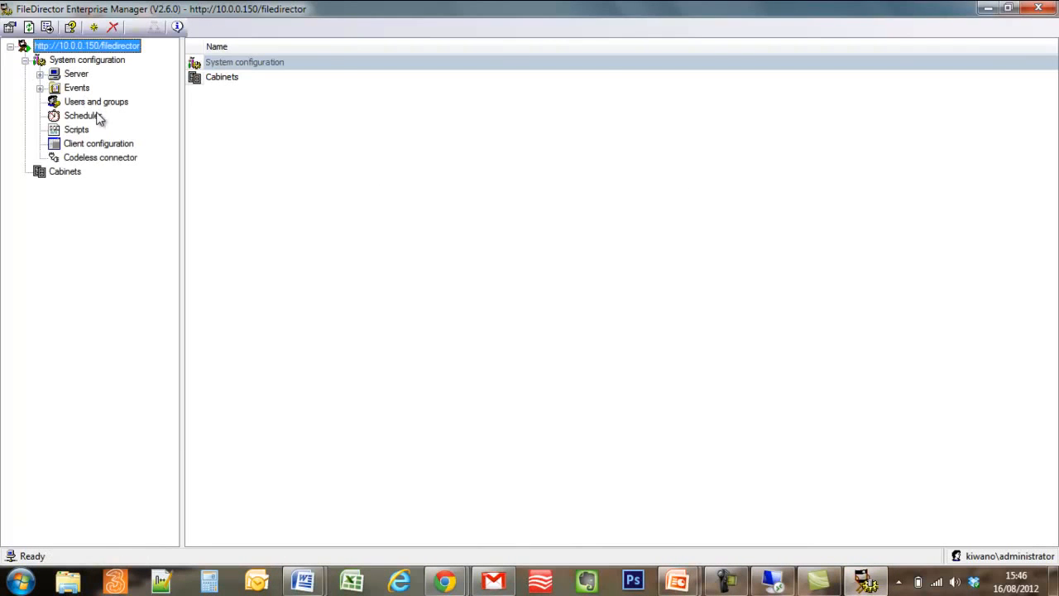
{"action": "left_click", "coordinate": [82, 103]}
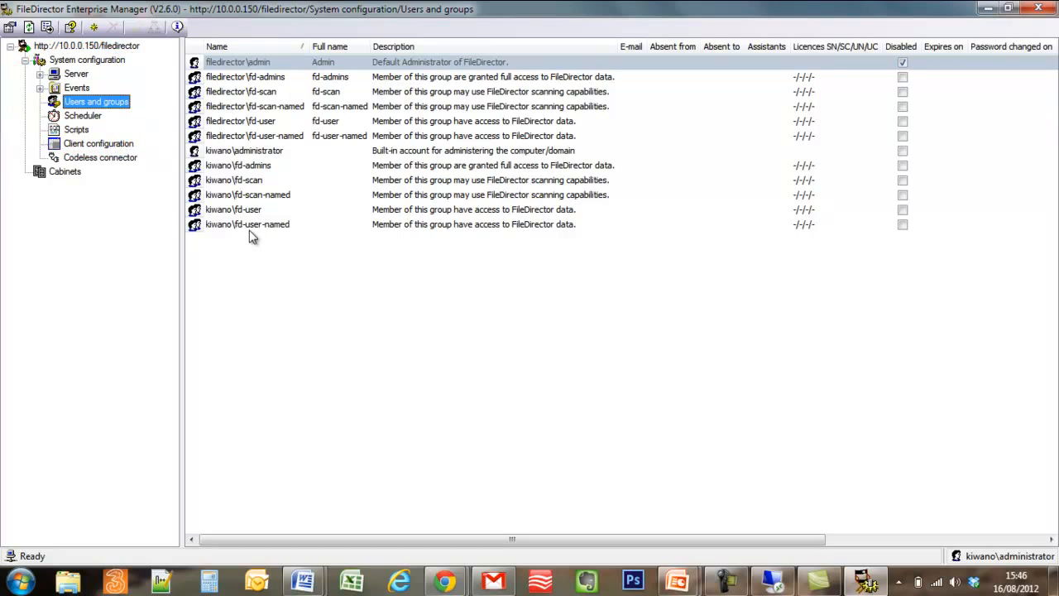
{"action": "left_click", "coordinate": [83, 117]}
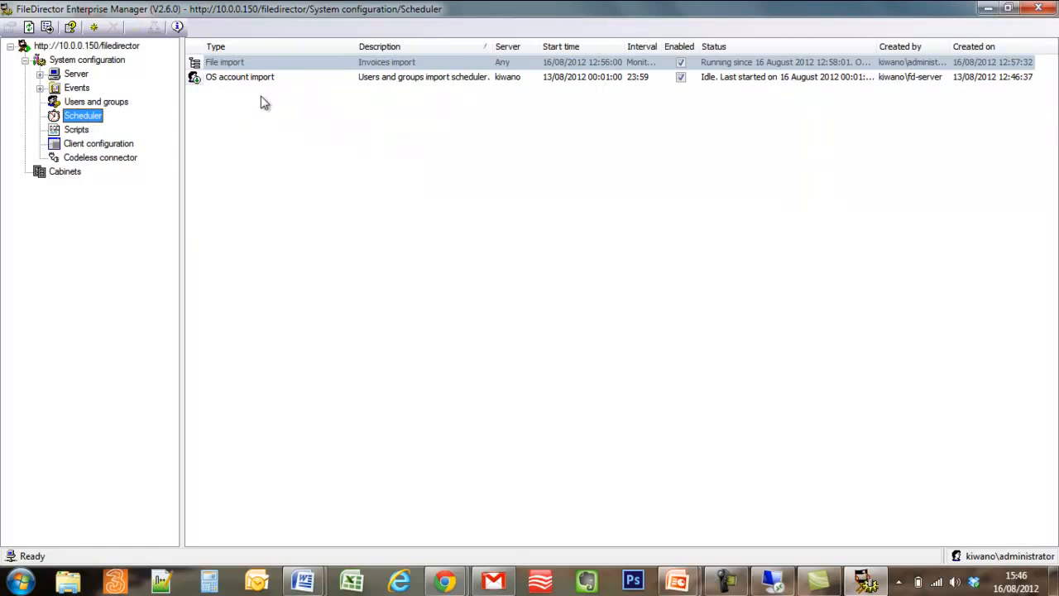
{"action": "left_click", "coordinate": [248, 78]}
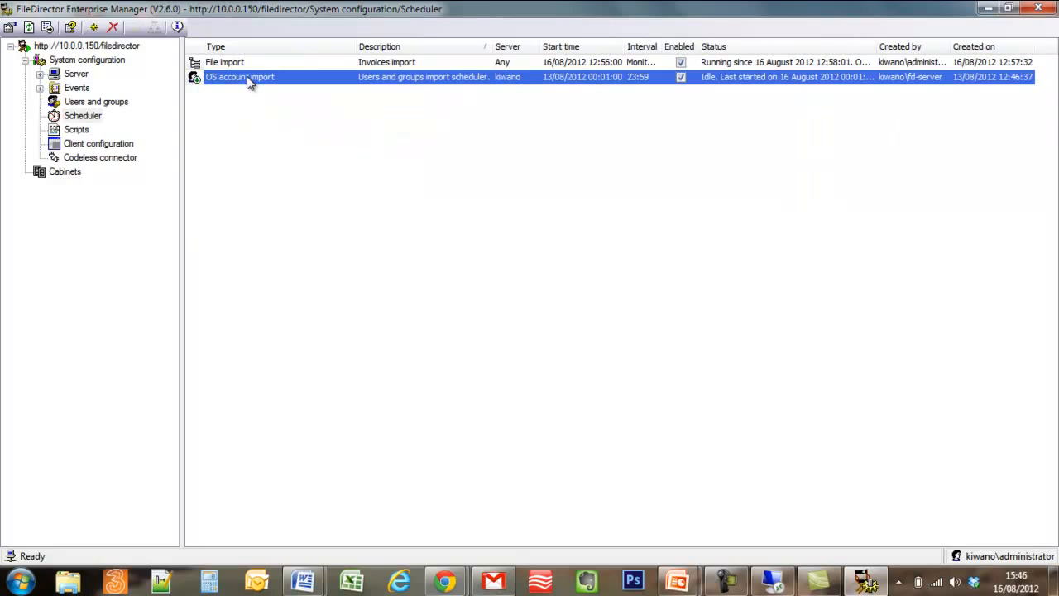
{"action": "right_click", "coordinate": [248, 83]}
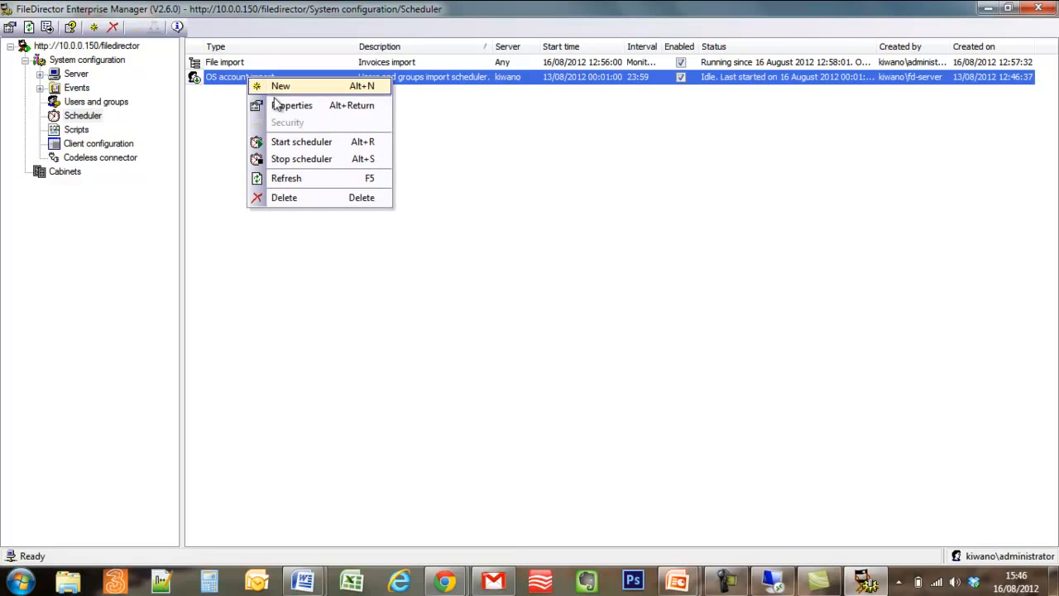
{"action": "left_click", "coordinate": [283, 144]}
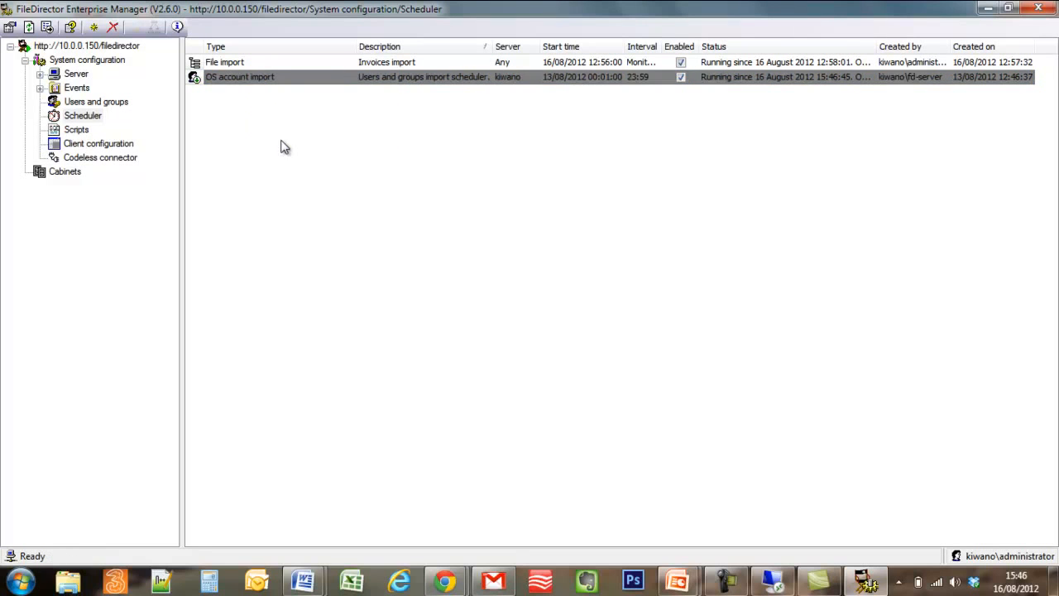
{"action": "right_click", "coordinate": [253, 81]}
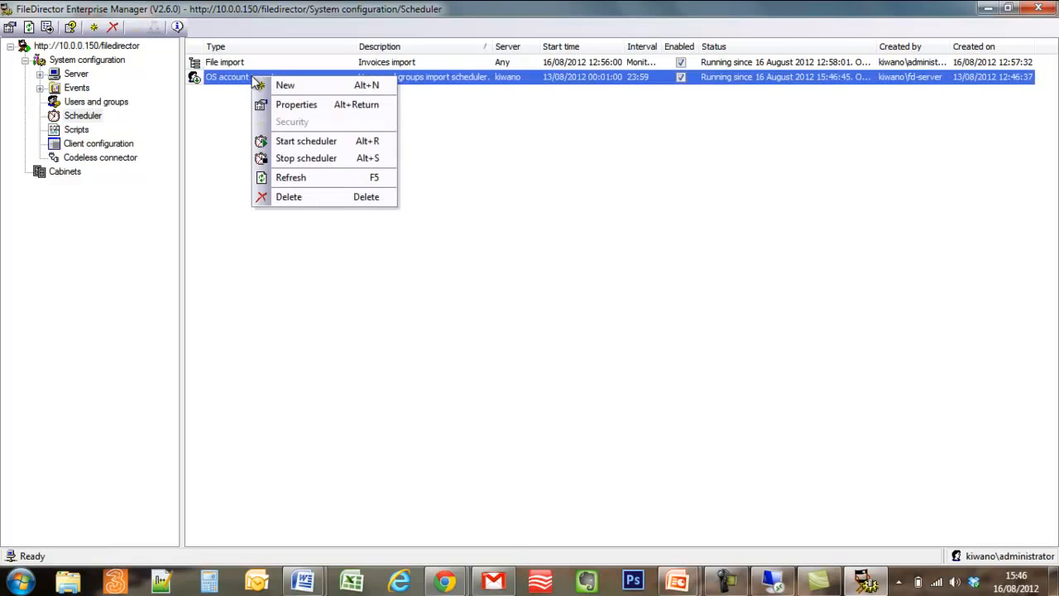
{"action": "left_click", "coordinate": [97, 119]}
{"action": "right_click", "coordinate": [99, 101]}
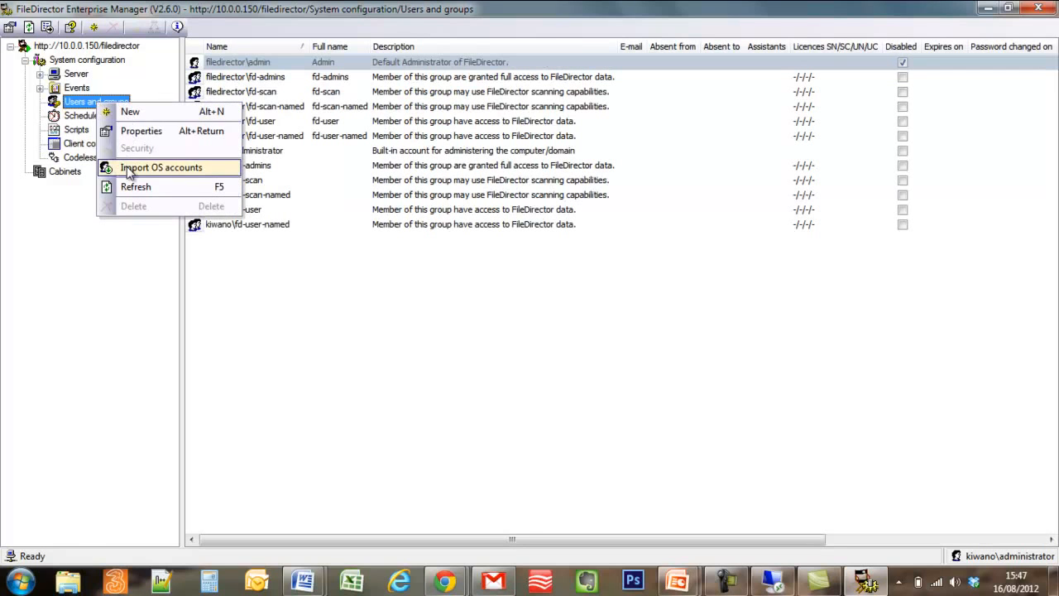
Import the OS accounts and refresh the list to show the newly imported user.
{"action": "left_click", "coordinate": [128, 165]}
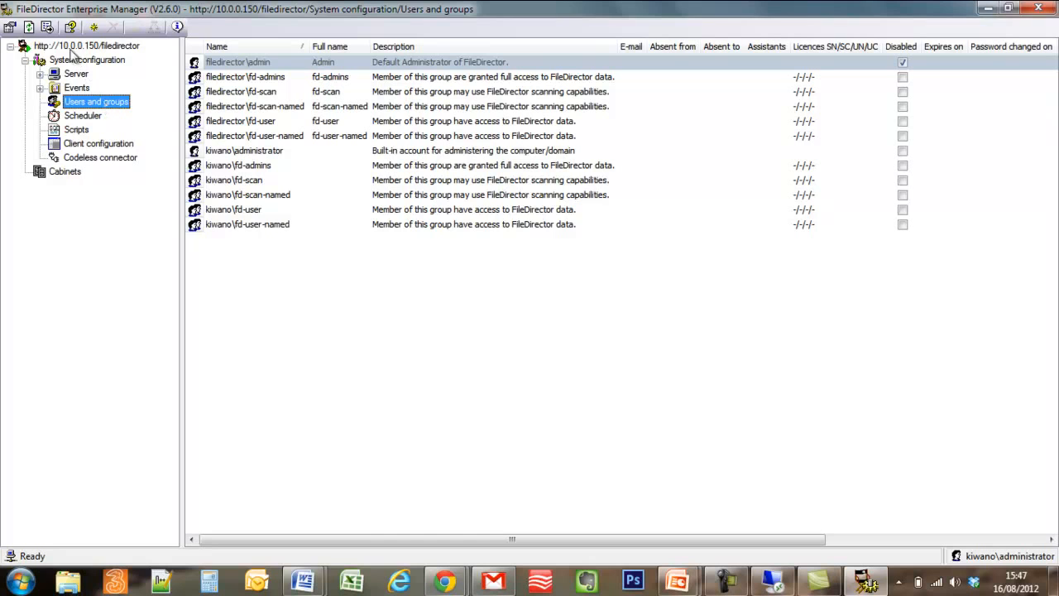
{"action": "left_click", "coordinate": [28, 26]}
{"action": "left_click_drag", "start_coordinate": [371, 47], "coordinate": [391, 47]}
{"action": "left_click", "coordinate": [336, 225]}
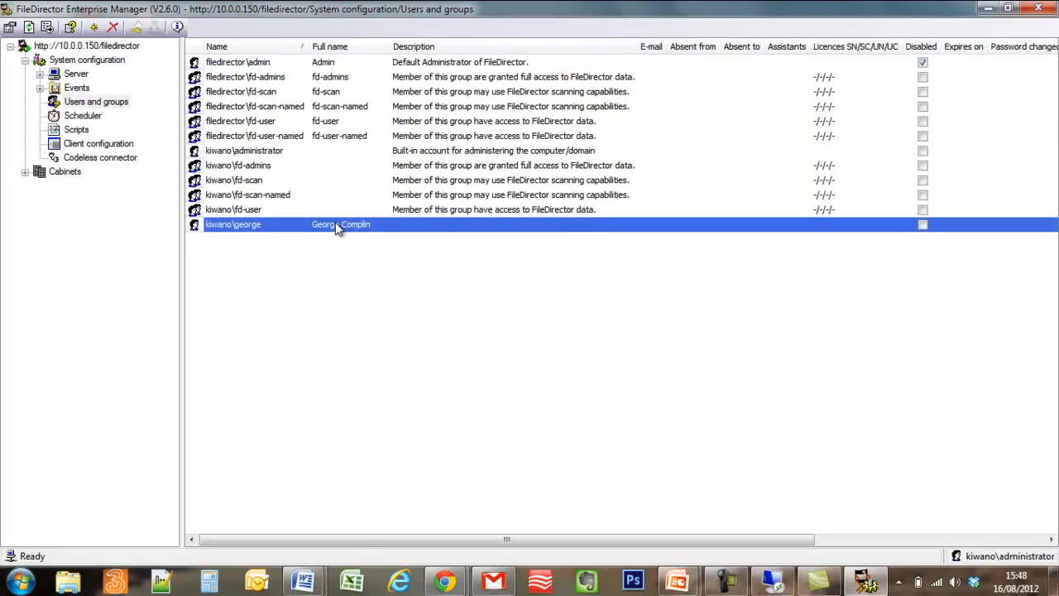
Expand Cabinets and the Archived cabinet to show its contents.
{"action": "left_click", "coordinate": [26, 172]}
{"action": "left_click", "coordinate": [61, 187]}
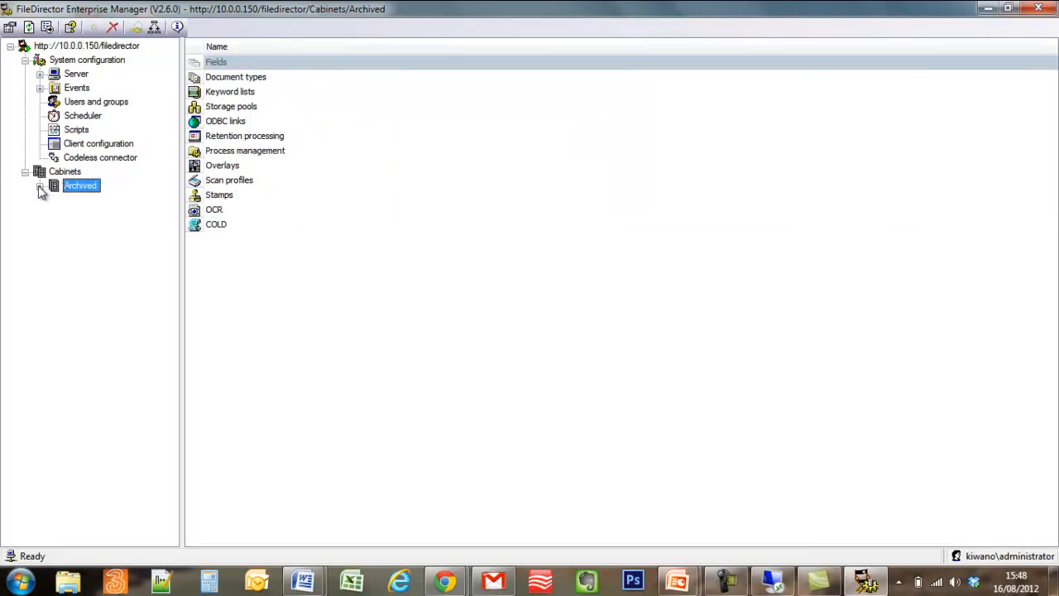
{"action": "left_click", "coordinate": [39, 186]}
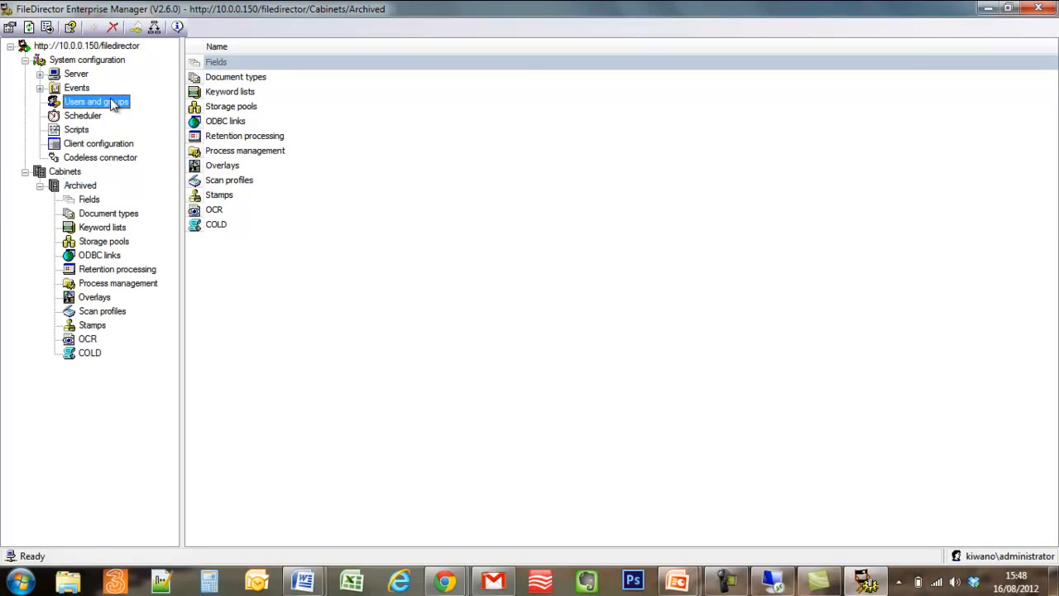
Confirm the imported user's Member Of tab lists kiwano\fd-user, then reselect Archived.
{"action": "left_click", "coordinate": [116, 103]}
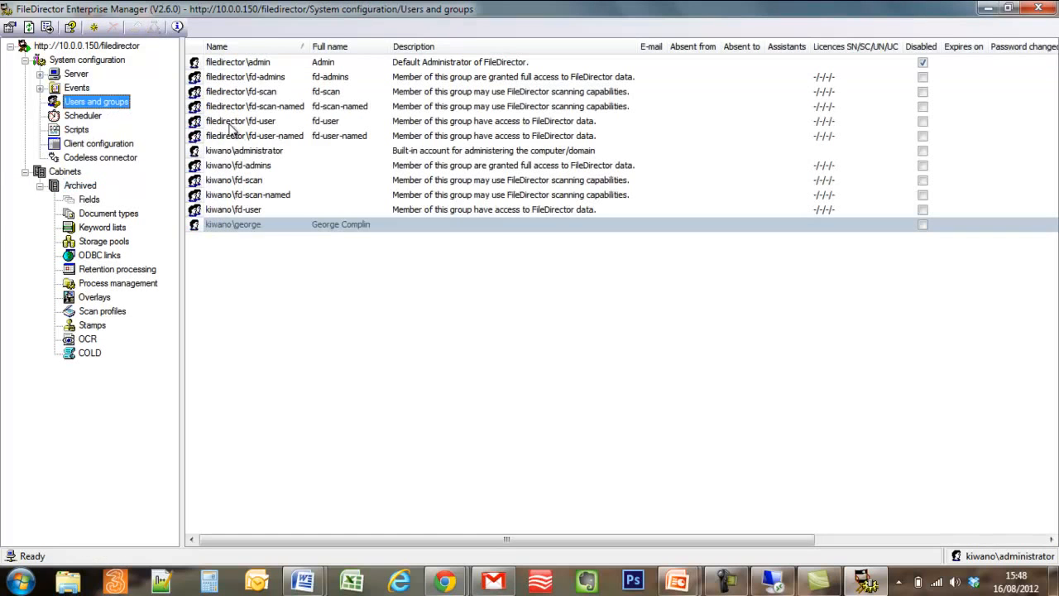
{"action": "double_click", "coordinate": [251, 229]}
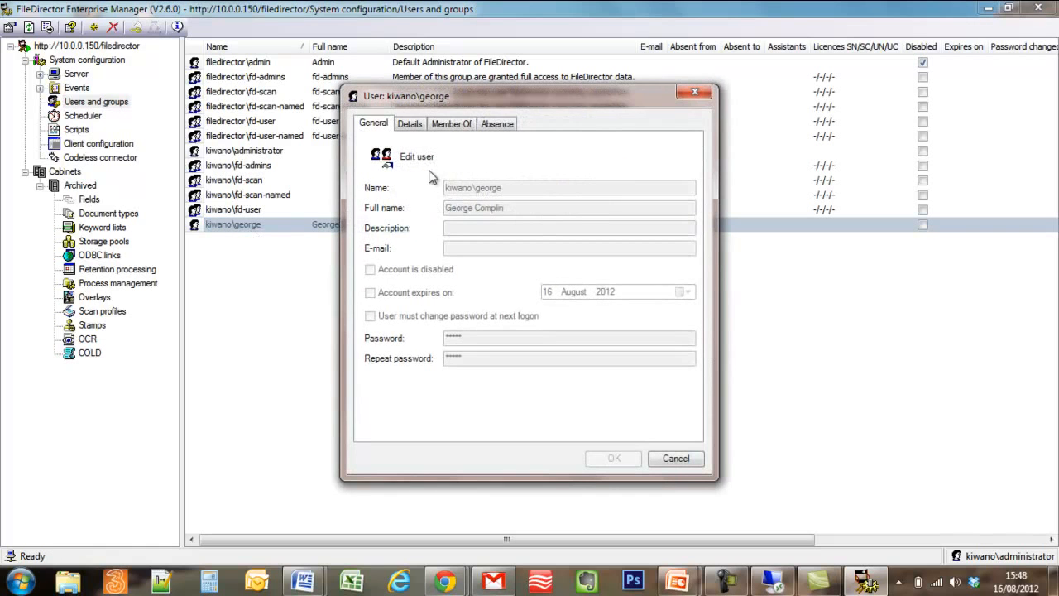
{"action": "left_click", "coordinate": [409, 126]}
{"action": "left_click", "coordinate": [447, 125]}
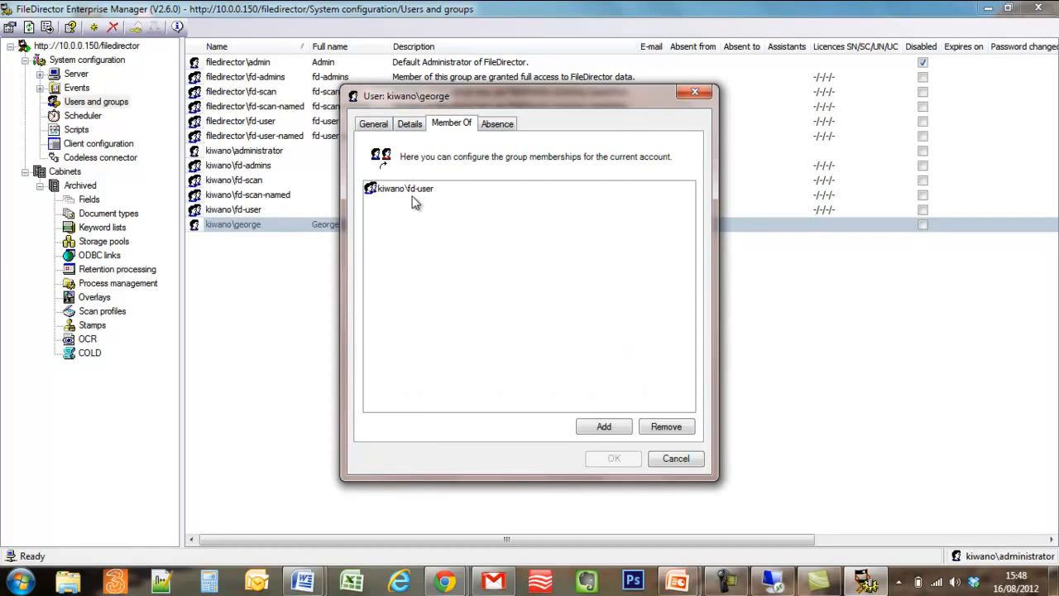
{"action": "left_click", "coordinate": [675, 459]}
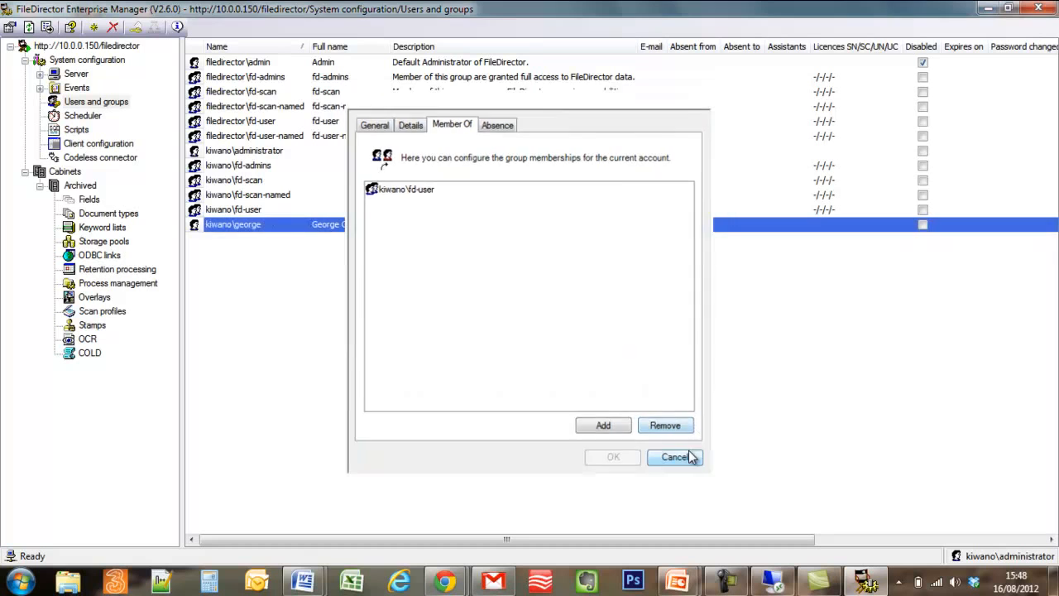
{"action": "left_click", "coordinate": [82, 186]}
Add the kiwano\fd-user group to the Archived cabinet's security permissions.
{"action": "right_click", "coordinate": [83, 187]}
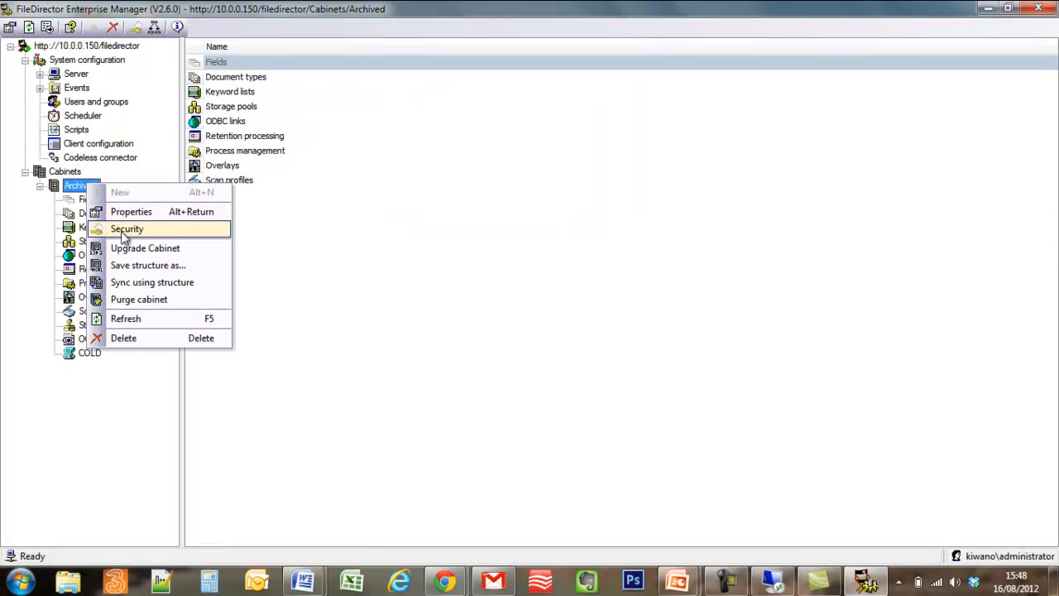
{"action": "left_click", "coordinate": [71, 189]}
{"action": "right_click", "coordinate": [71, 189]}
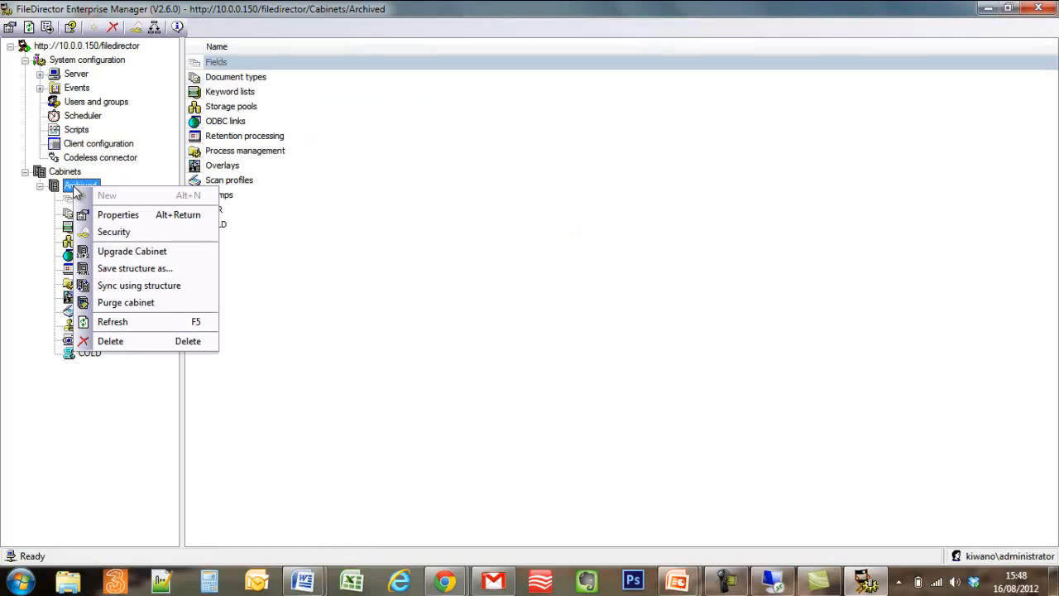
{"action": "left_click", "coordinate": [108, 230]}
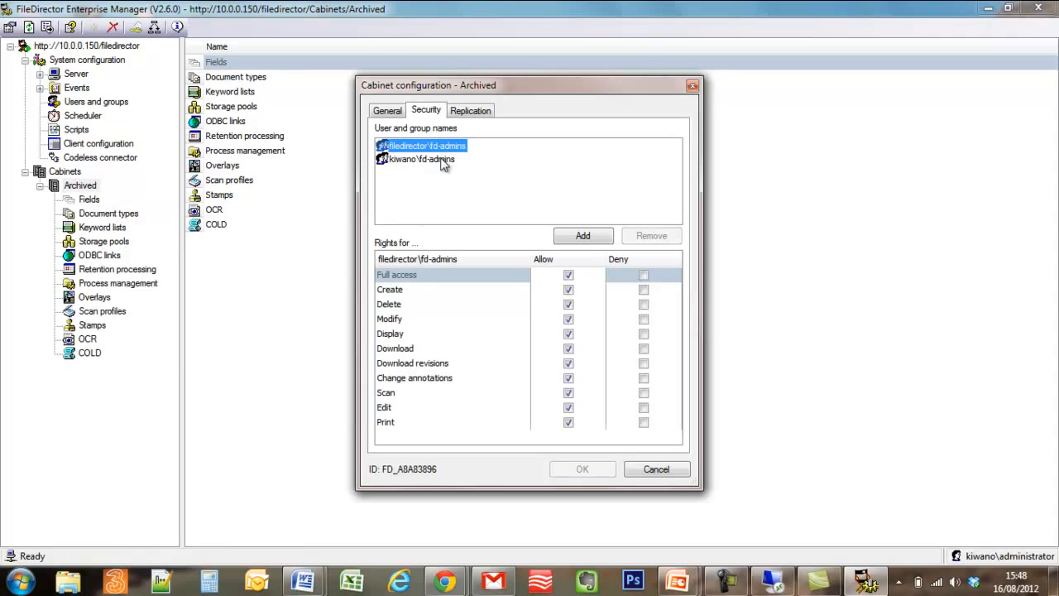
{"action": "left_click", "coordinate": [580, 237]}
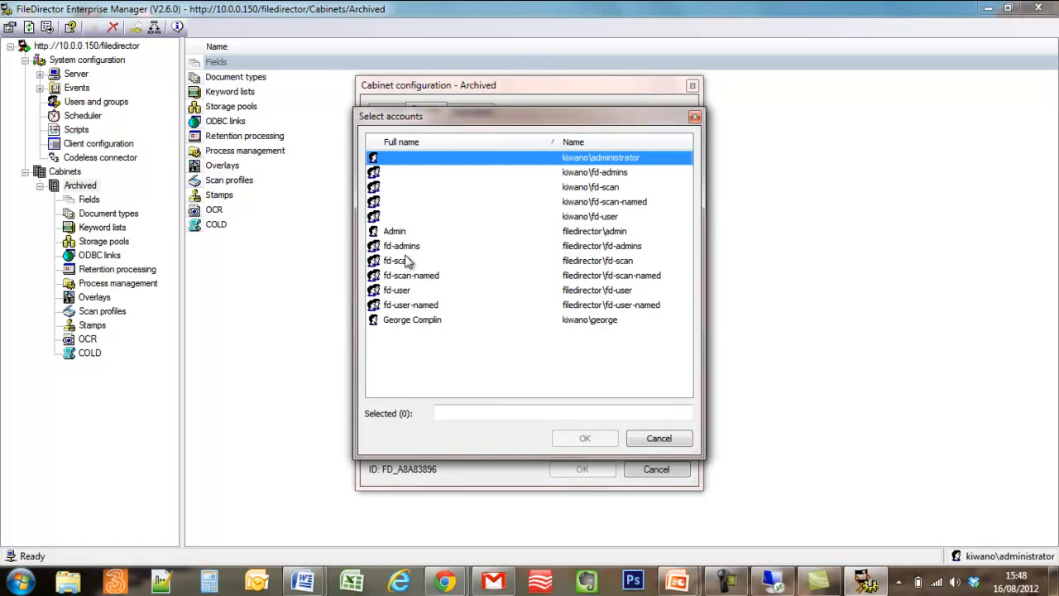
{"action": "left_click", "coordinate": [599, 217]}
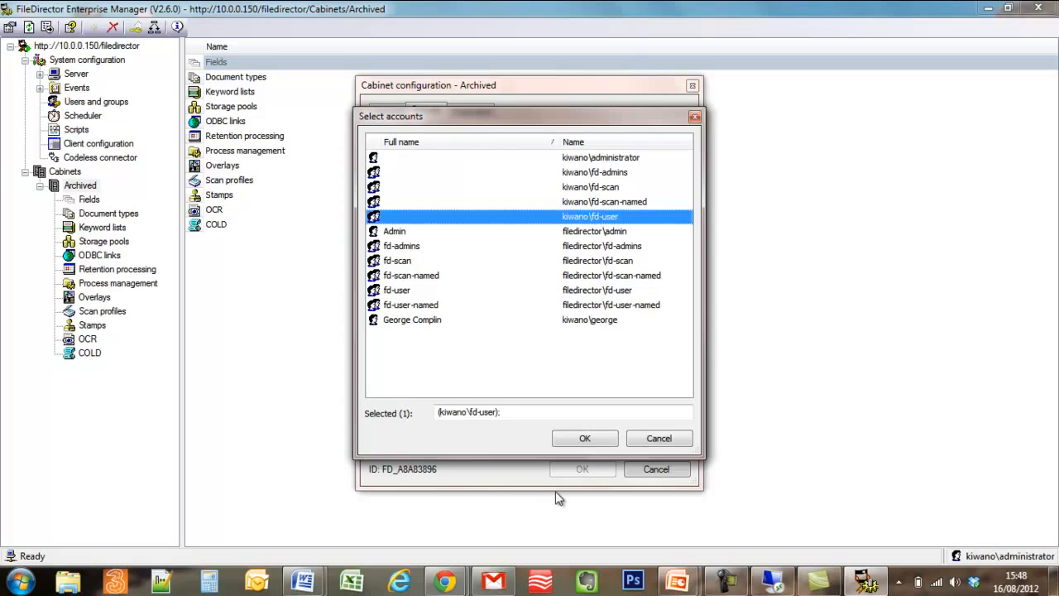
{"action": "left_click", "coordinate": [584, 438]}
Allow Full access for kiwano\fd-user and save the cabinet's security settings.
{"action": "left_click", "coordinate": [568, 275]}
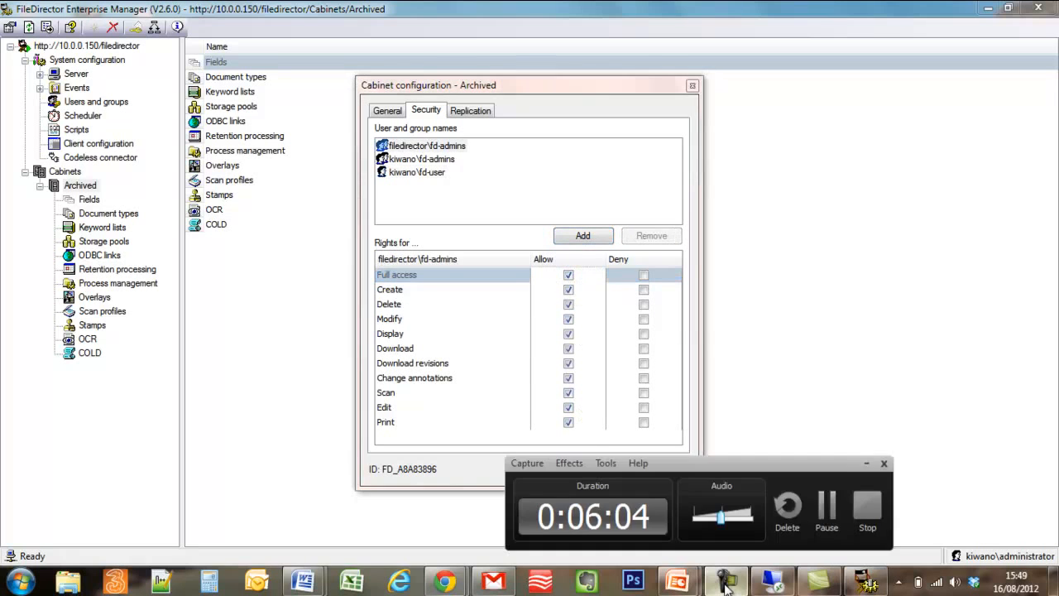
{"action": "left_click", "coordinate": [726, 582]}
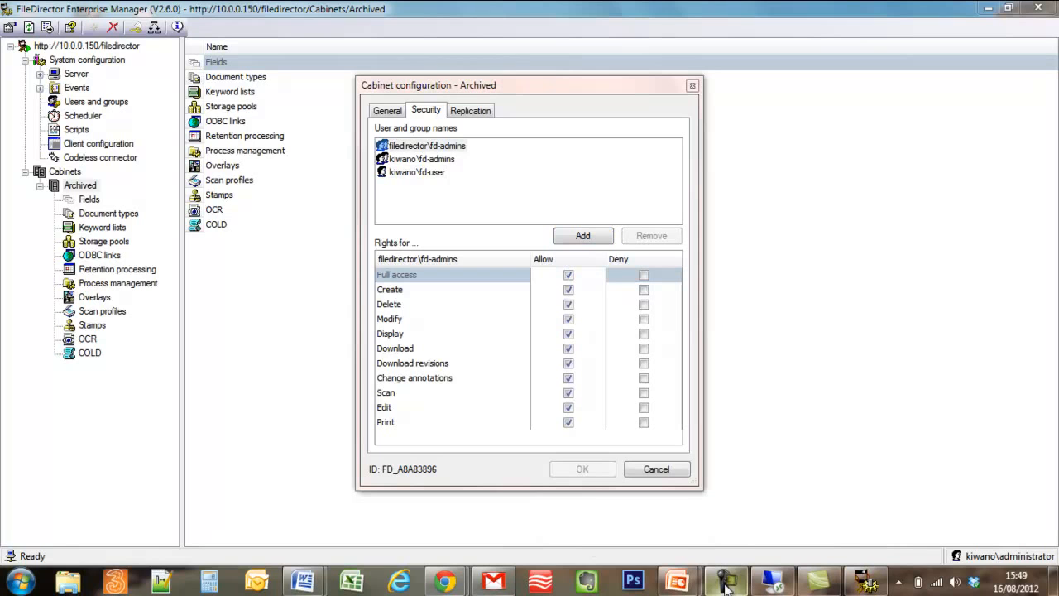
{"action": "left_click", "coordinate": [434, 178]}
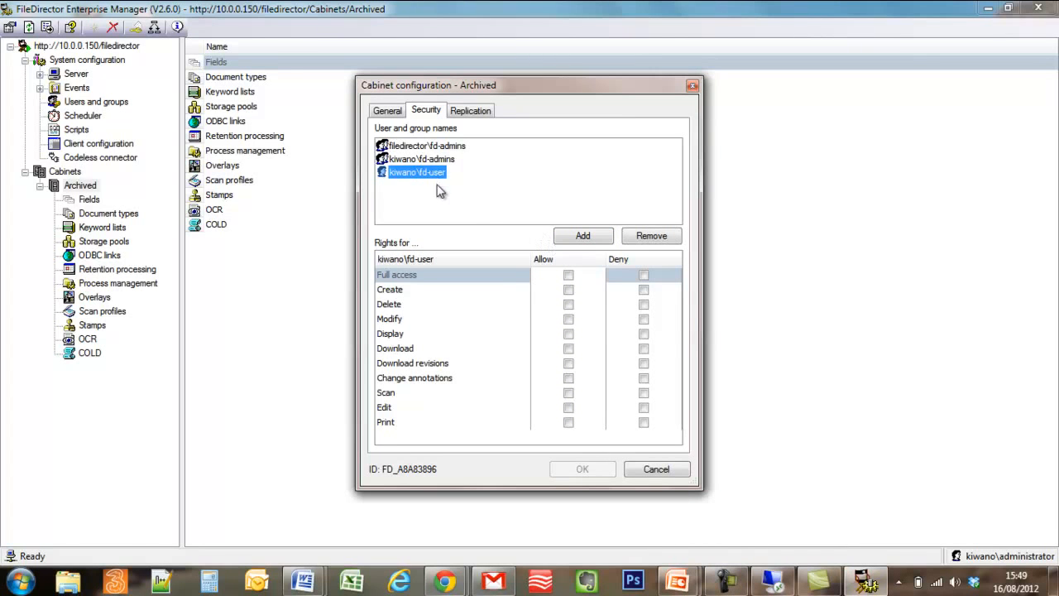
{"action": "left_click", "coordinate": [568, 276]}
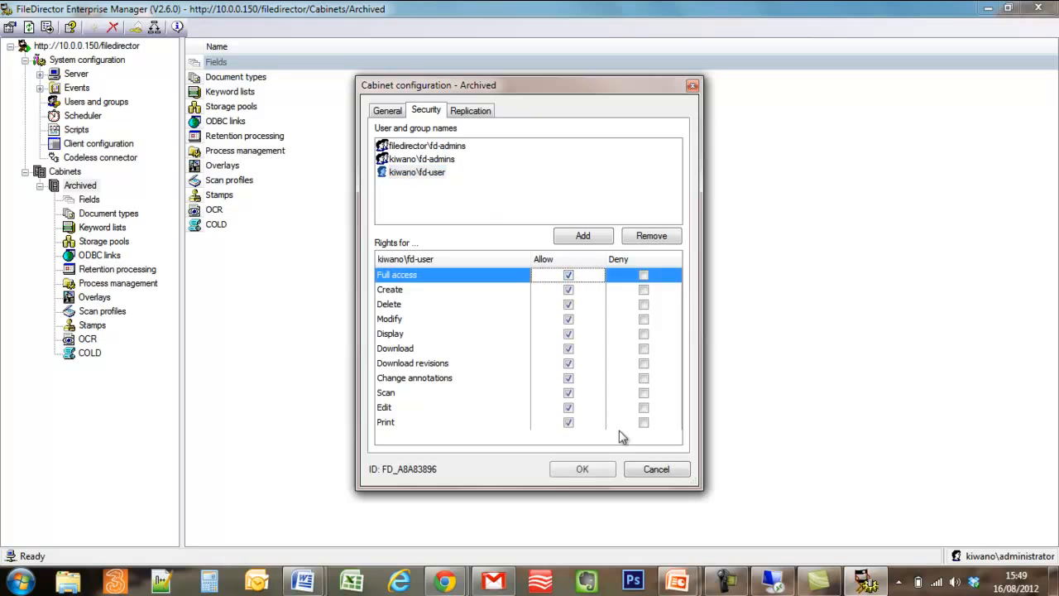
{"action": "left_click", "coordinate": [584, 469]}
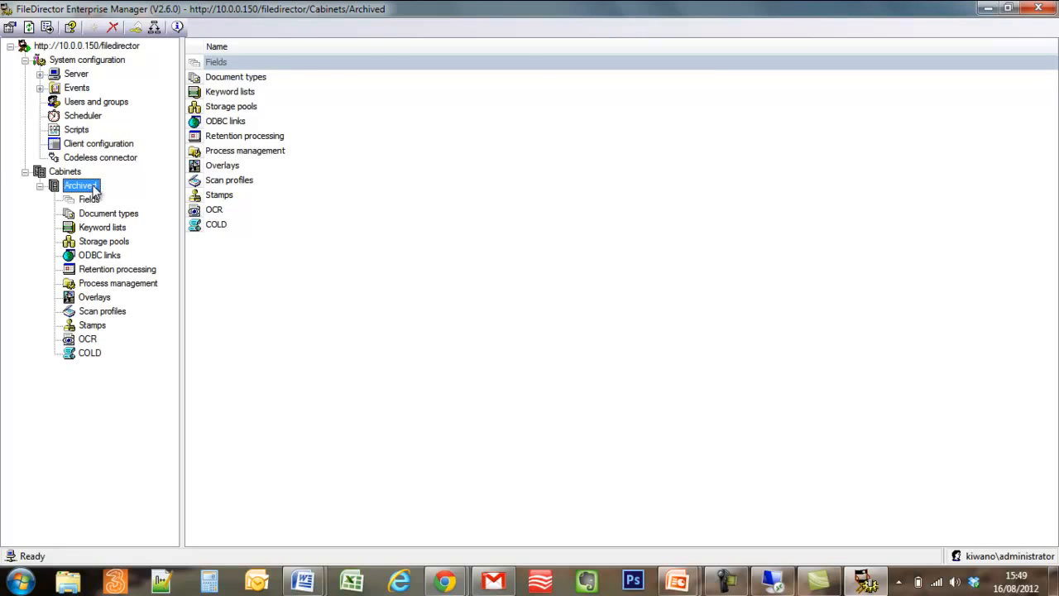
Review kiwano\fd-user's rights and members in the Cabinets security overview, then close it.
{"action": "left_click", "coordinate": [73, 172]}
{"action": "right_click", "coordinate": [78, 173]}
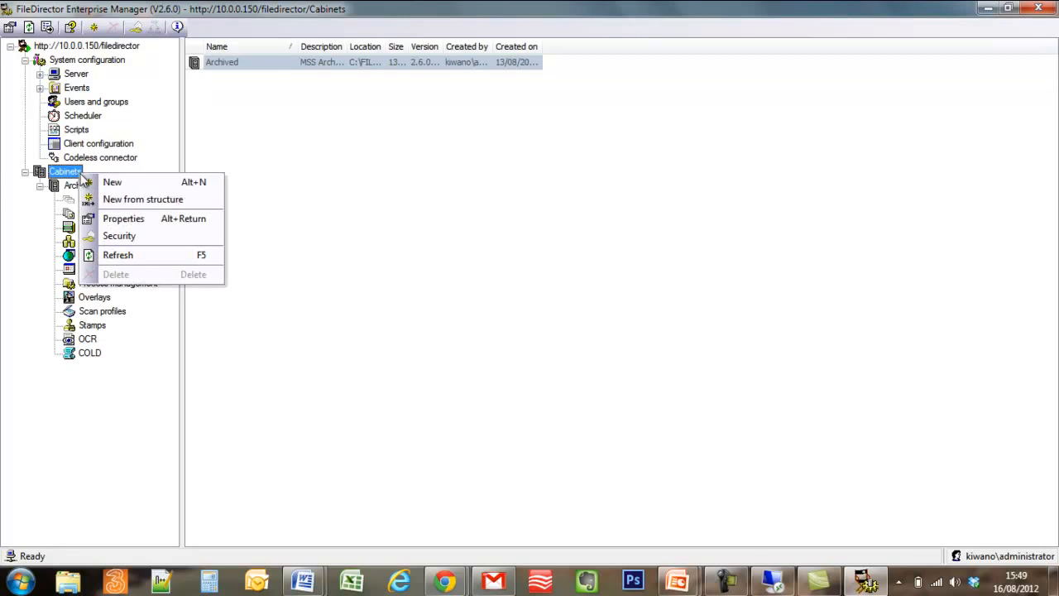
{"action": "left_click", "coordinate": [114, 238]}
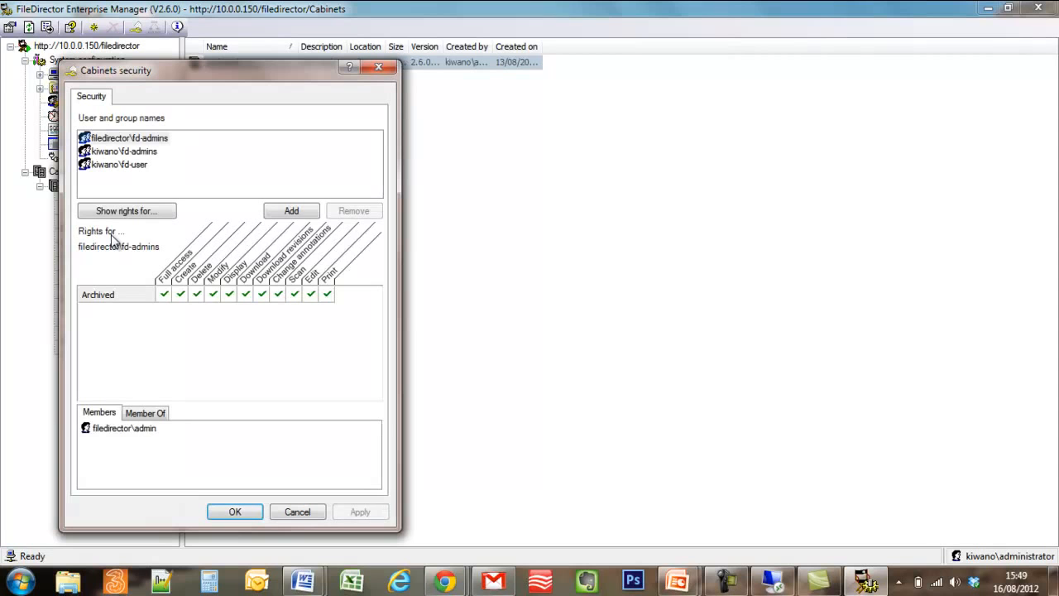
{"action": "left_click", "coordinate": [120, 164]}
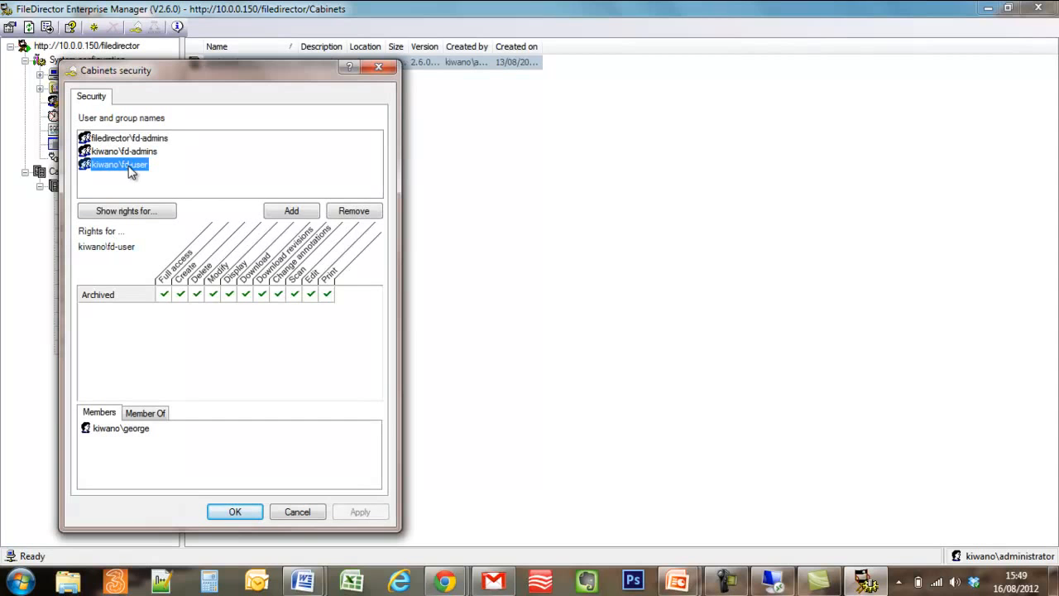
{"action": "left_click", "coordinate": [227, 510]}
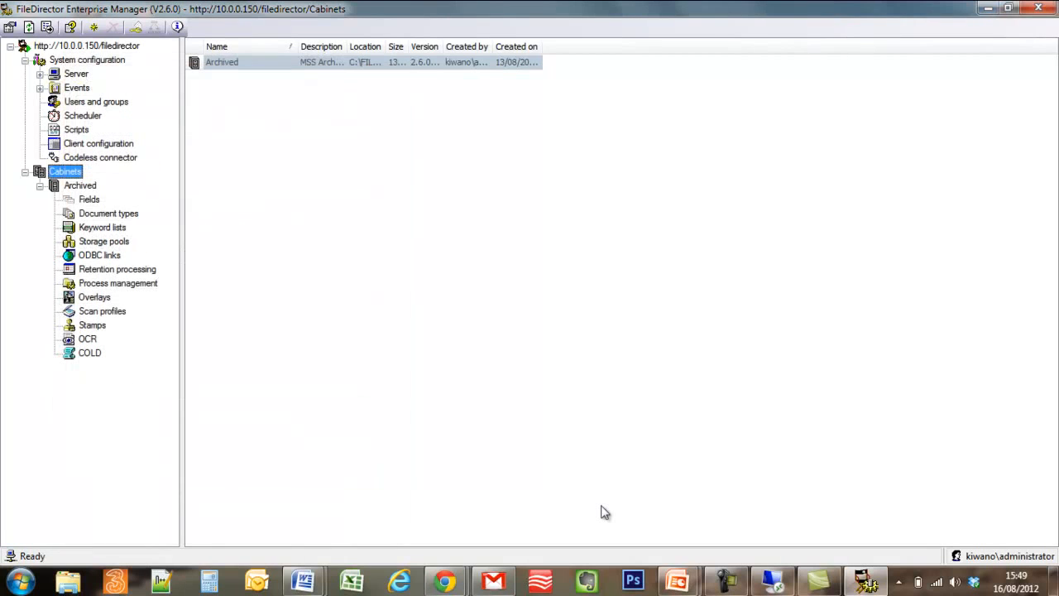